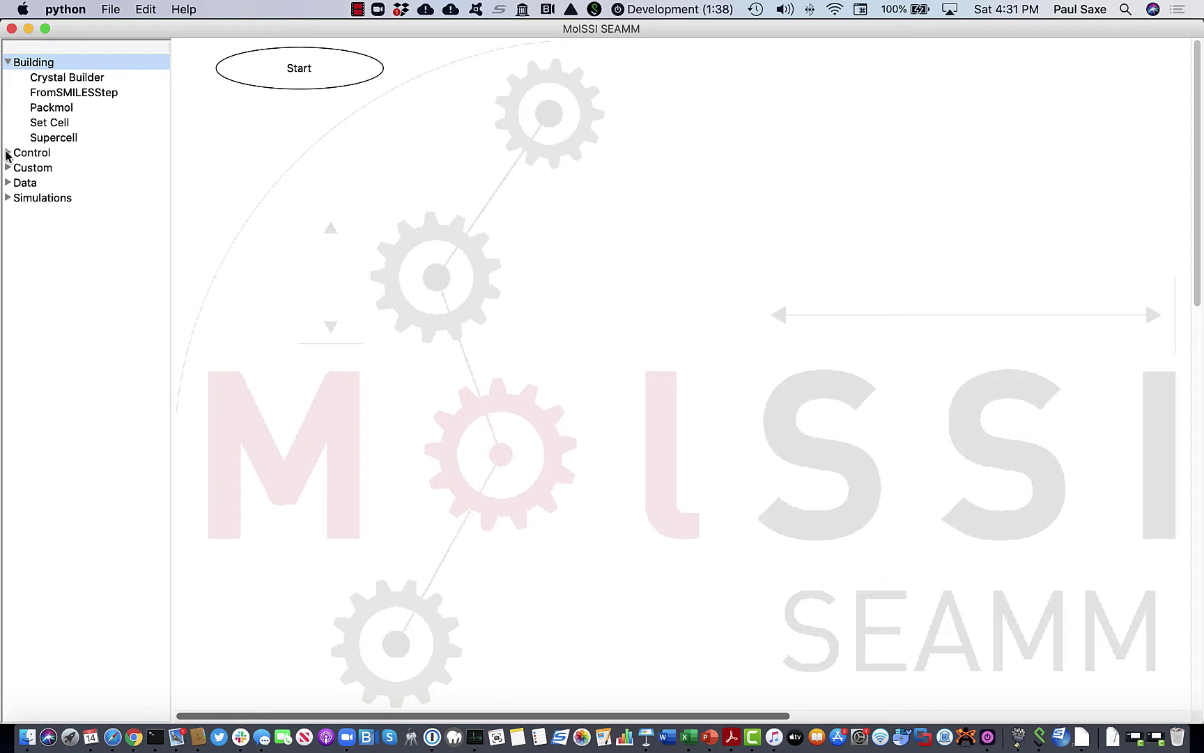
- Expand the Control, Custom, Data and Simulations categories of flowchart steps
click(8, 153)
click(8, 228)
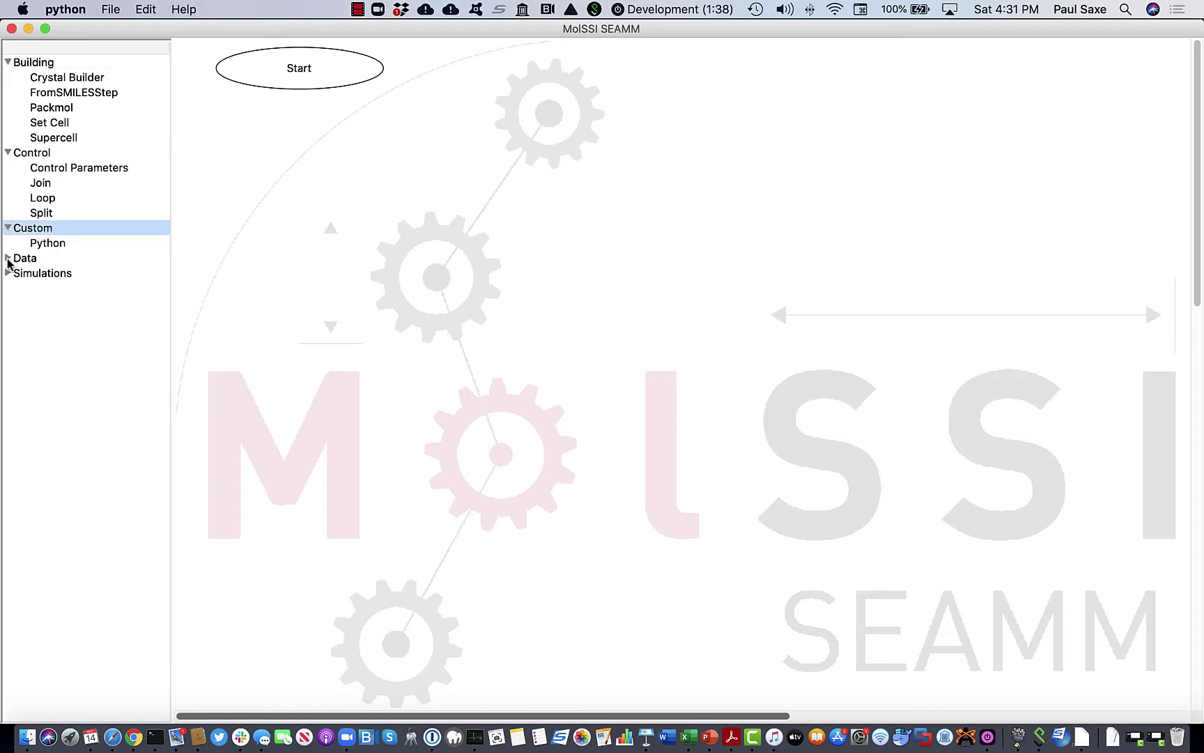
click(8, 258)
click(8, 290)
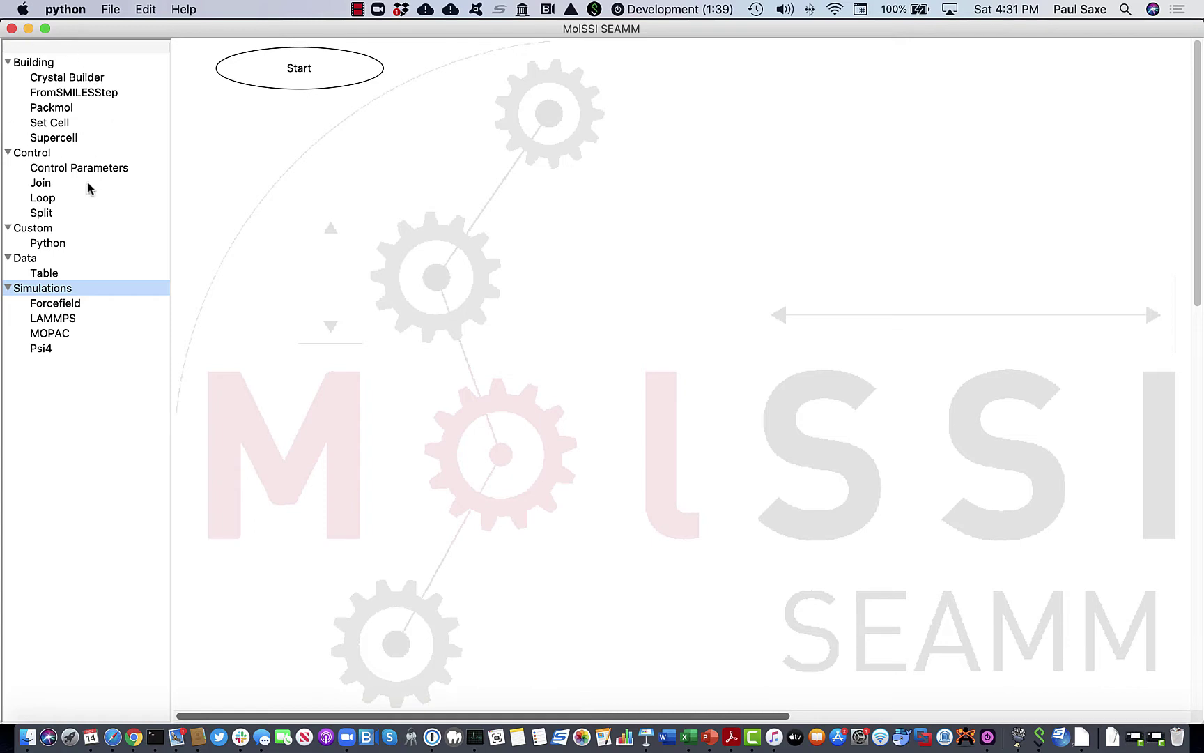
- Add a Forcefield step after Start in the flowchart and open its settings for editing
click(50, 307)
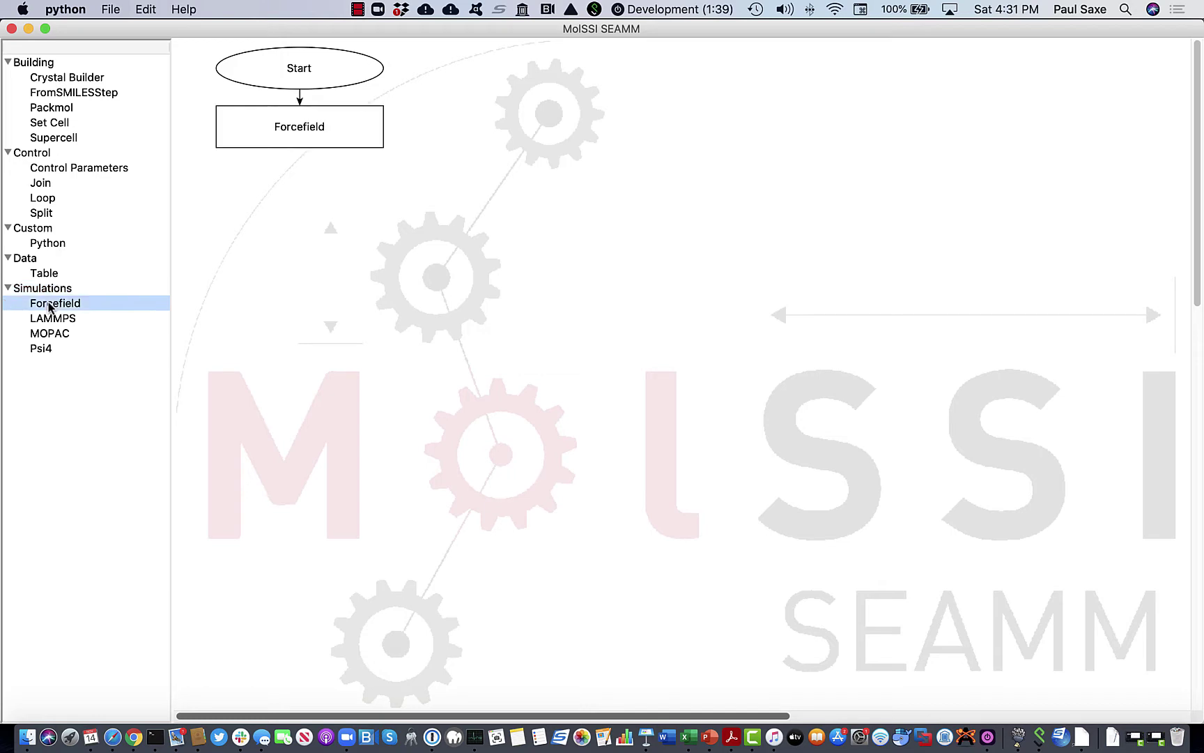
click(310, 134)
right_click(310, 135)
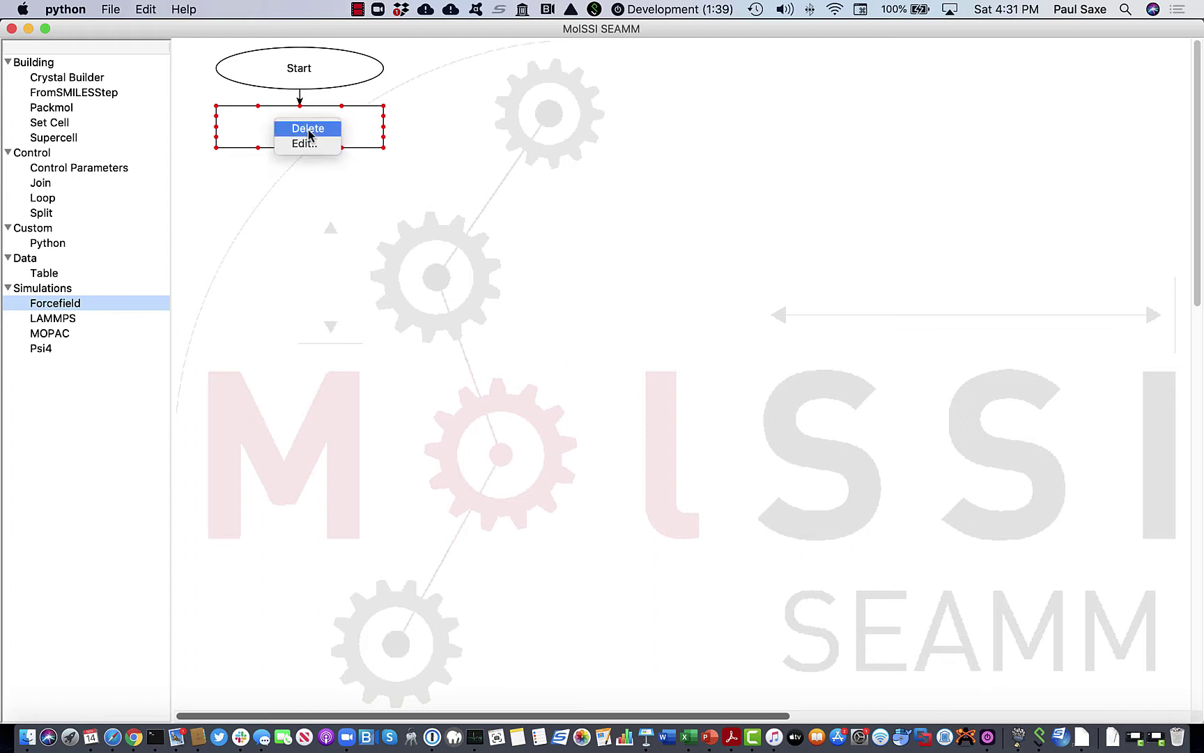
click(304, 143)
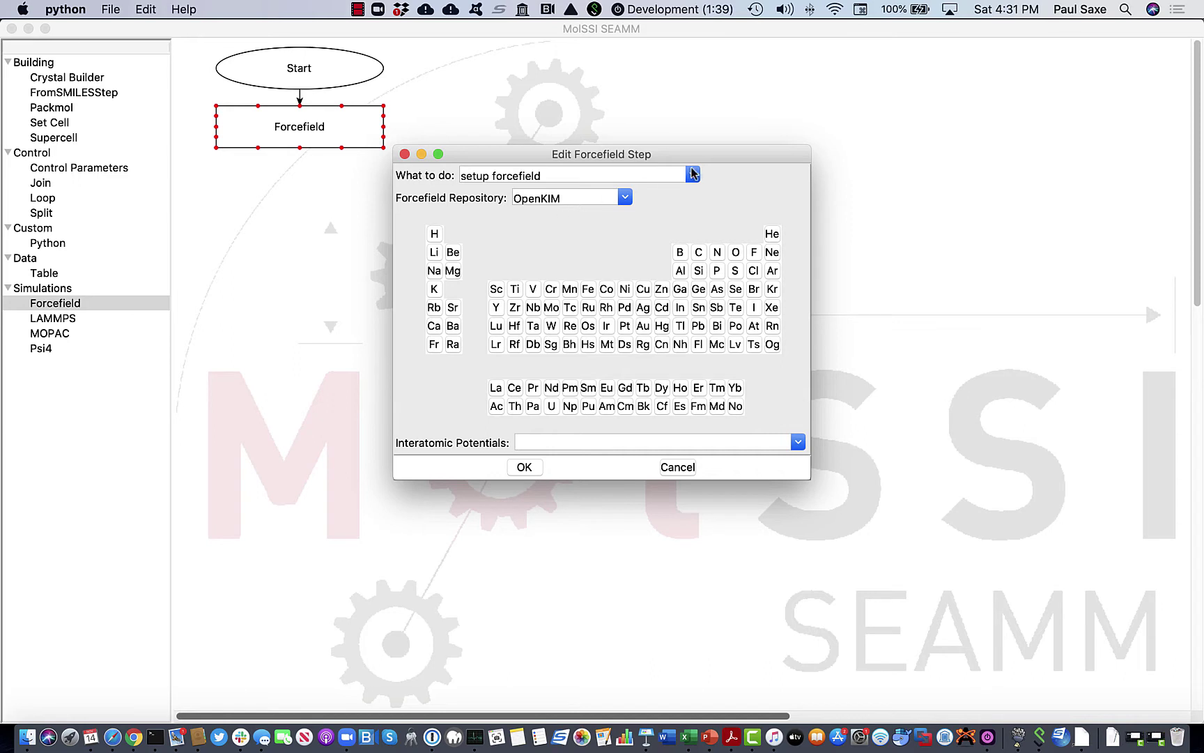
- Check the Forcefield step's task choices, choose pcff2018.frc as its forcefield repository, and close the settings
click(692, 176)
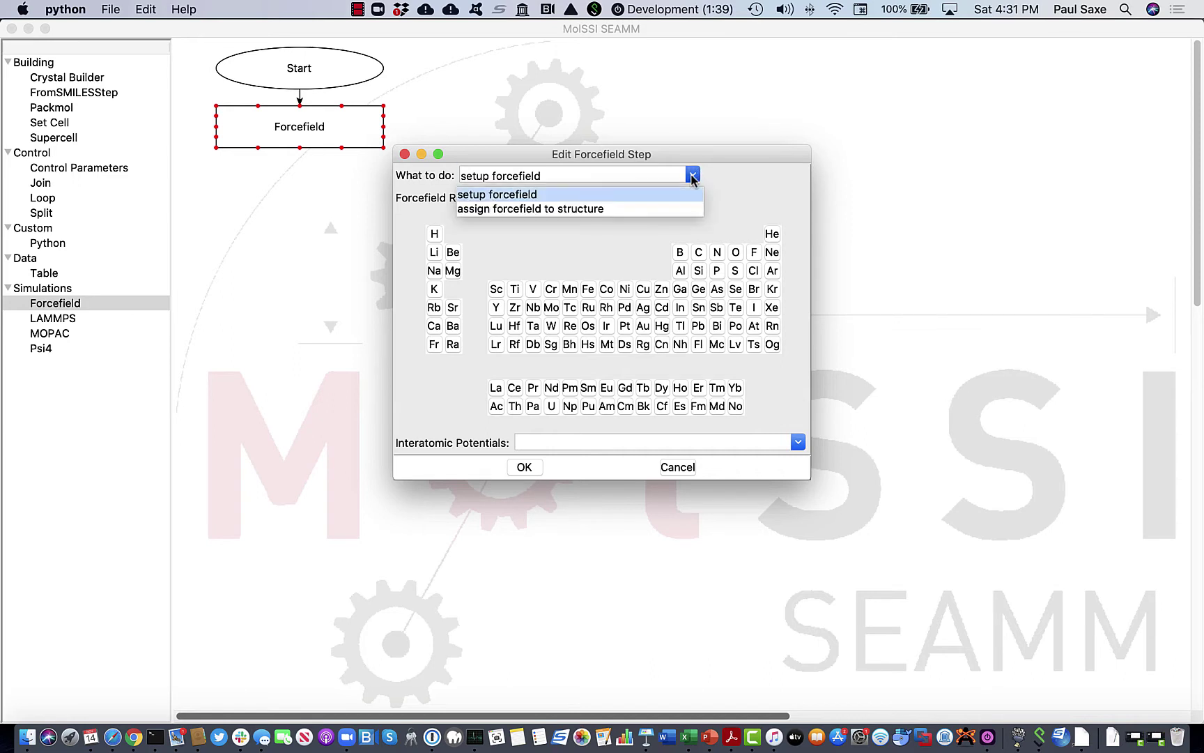
click(752, 169)
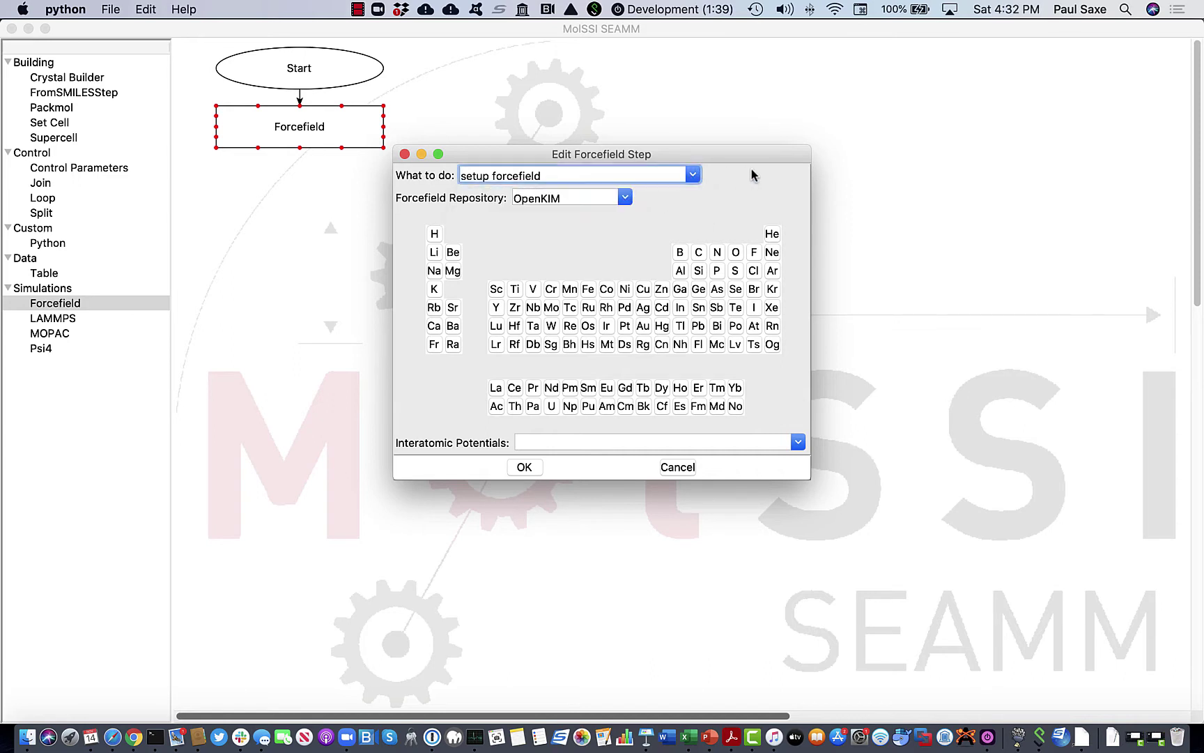
click(626, 198)
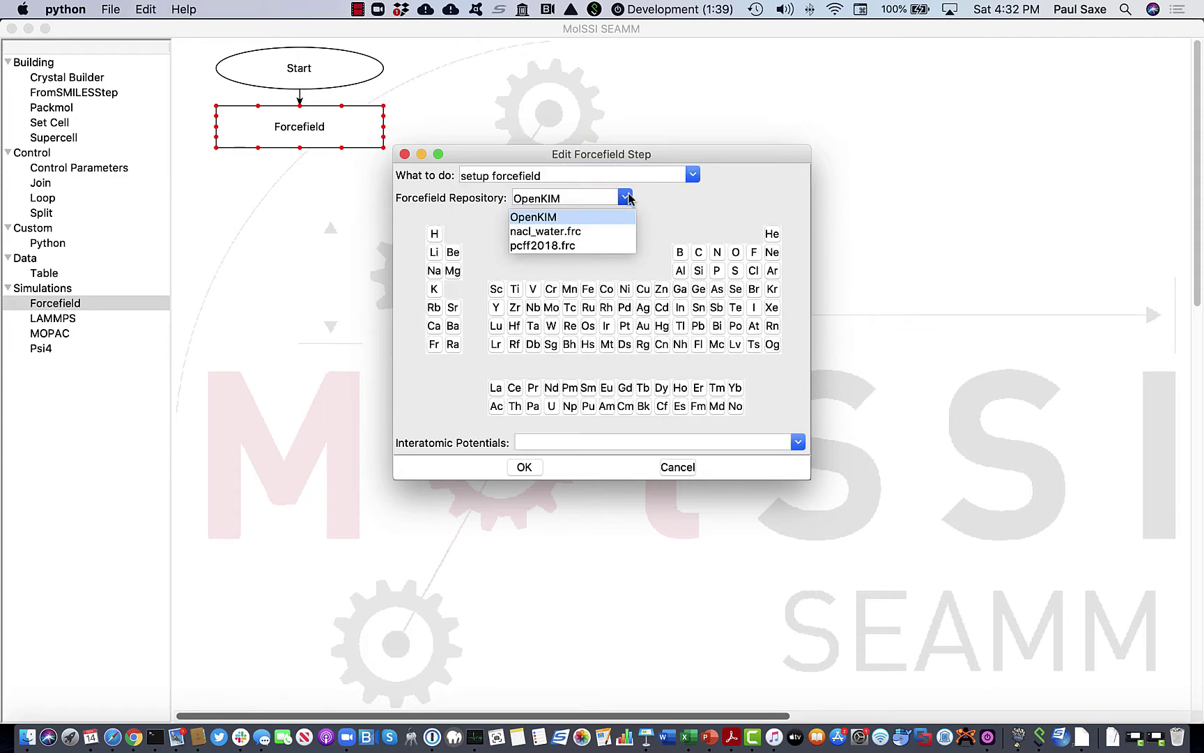
click(538, 248)
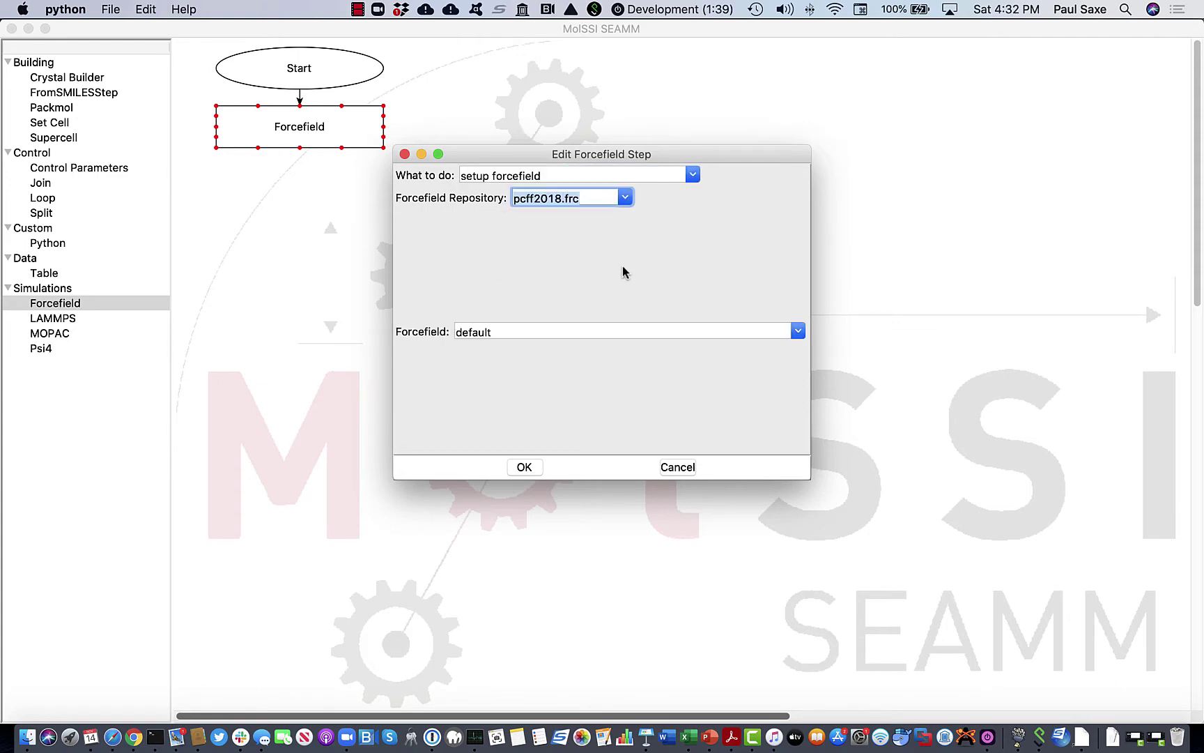
click(681, 469)
click(524, 468)
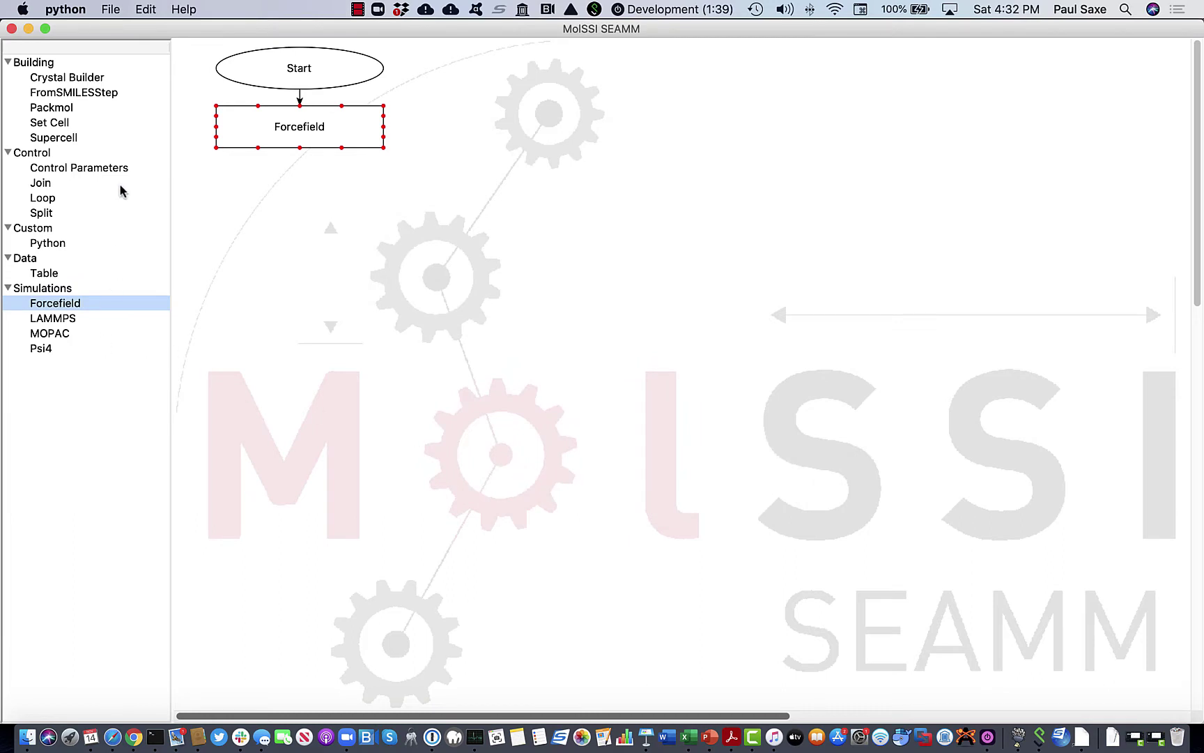
- Add a MOPAC step to the flowchart and place an Optimization calculation in its sub-flowchart
click(57, 333)
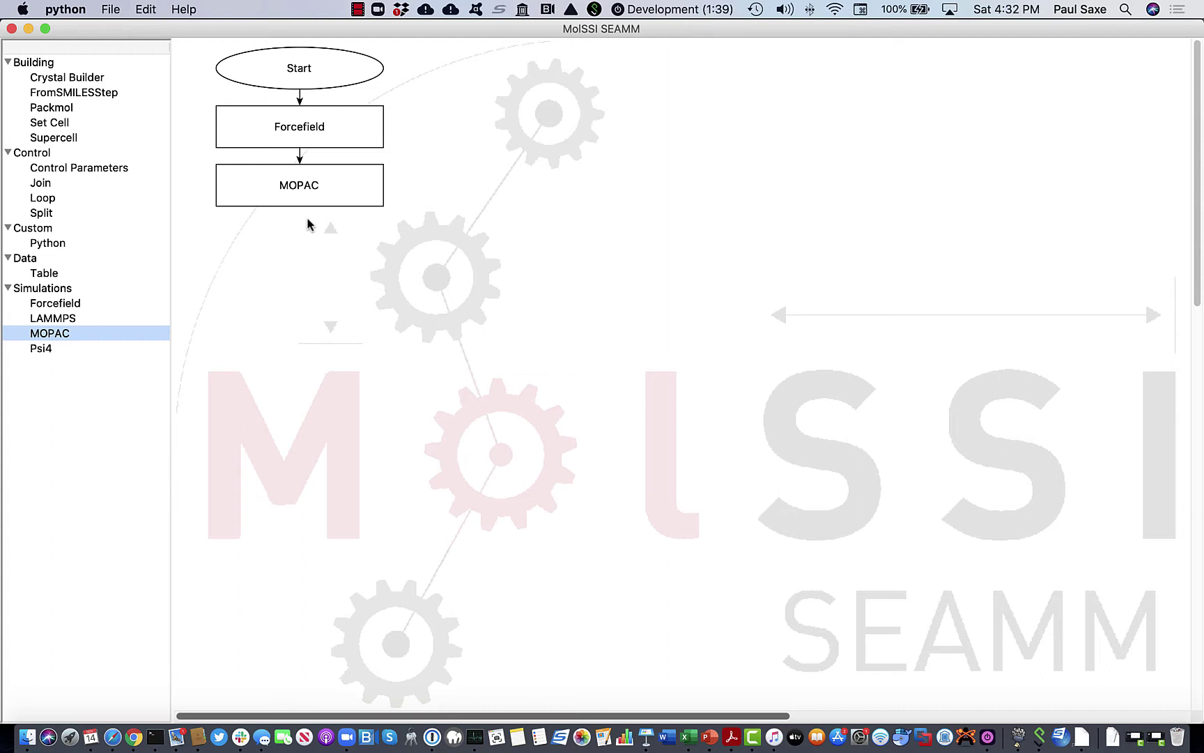
double_click(316, 185)
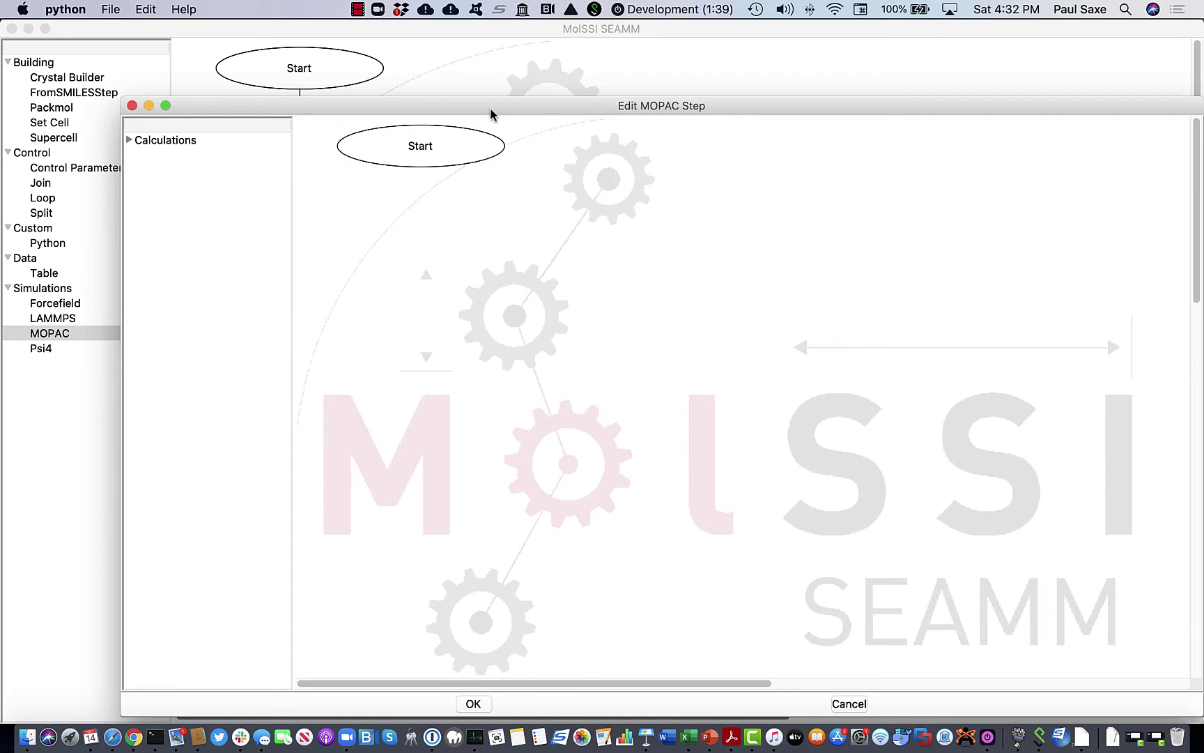
drag(493, 113, 487, 78)
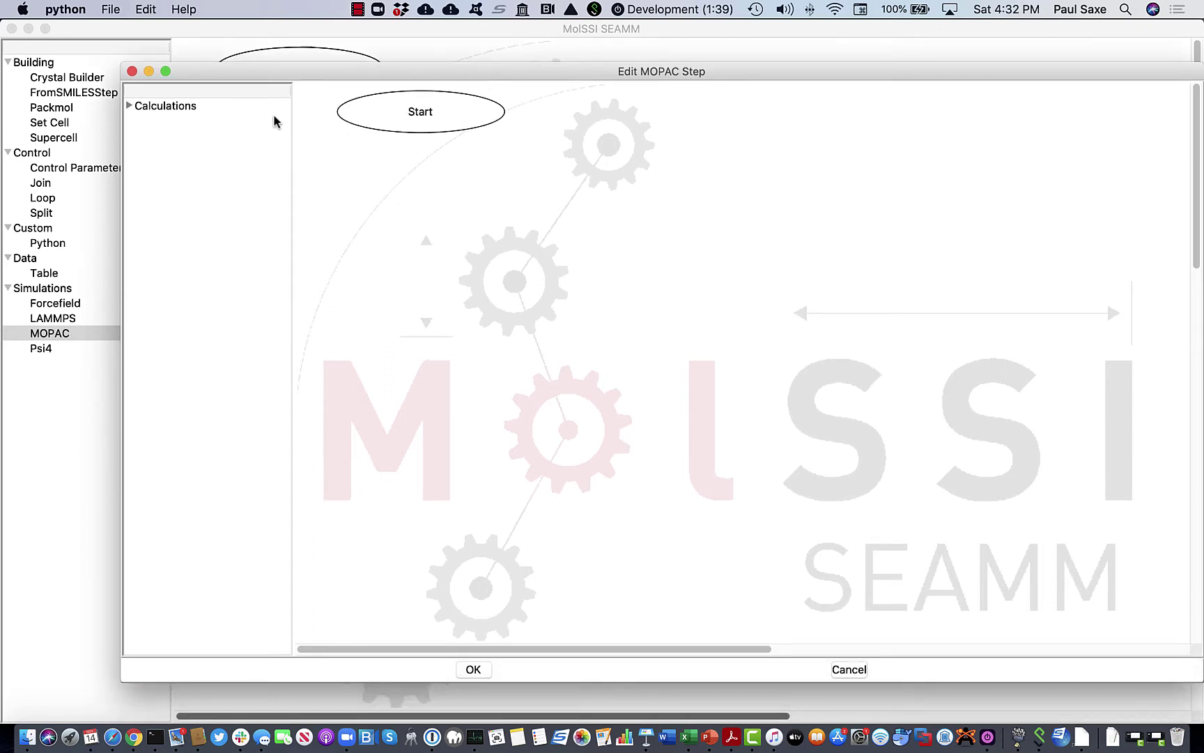
click(128, 106)
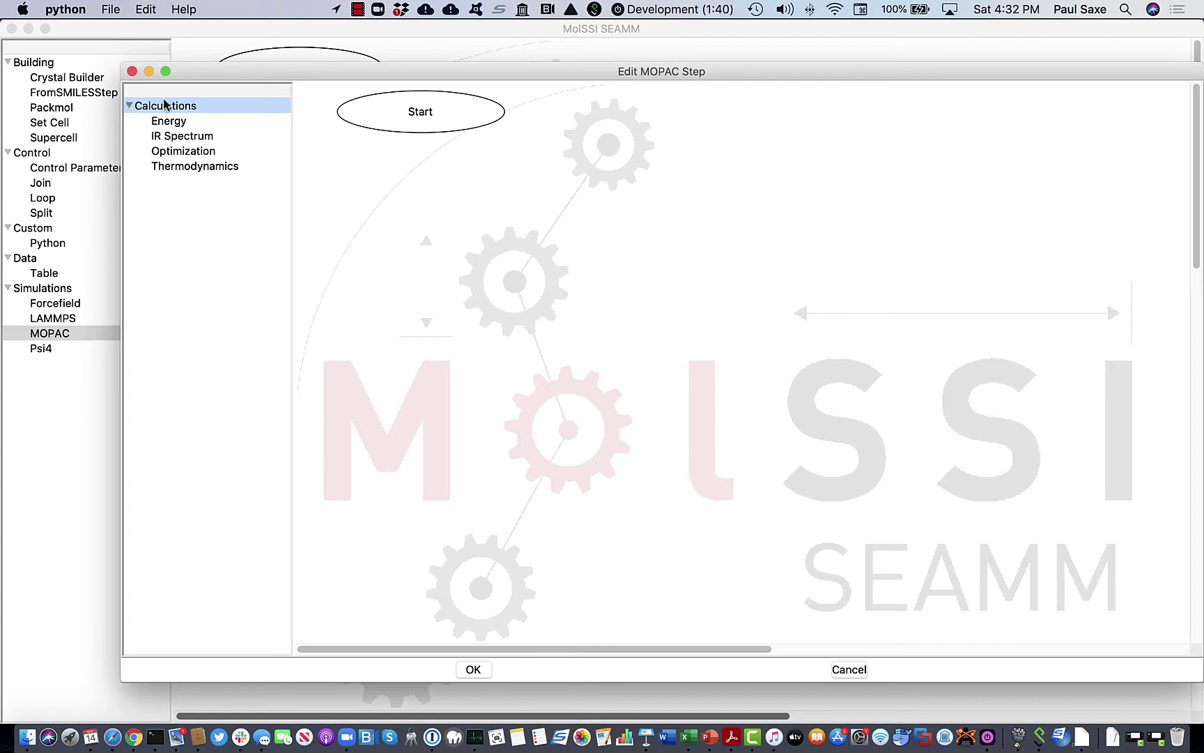
double_click(177, 154)
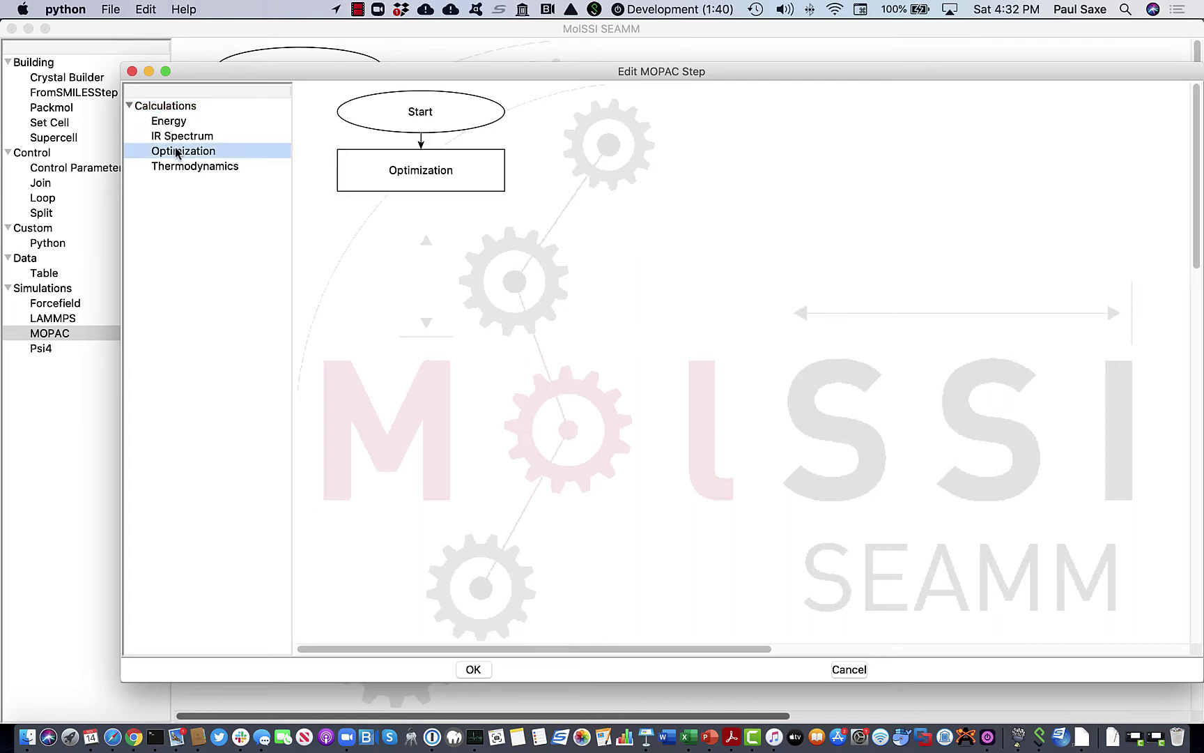
- Review the Optimization calculation's Hamiltonian choices, keep PM7, and accept both the optimization and MOPAC step settings
click(425, 173)
double_click(437, 169)
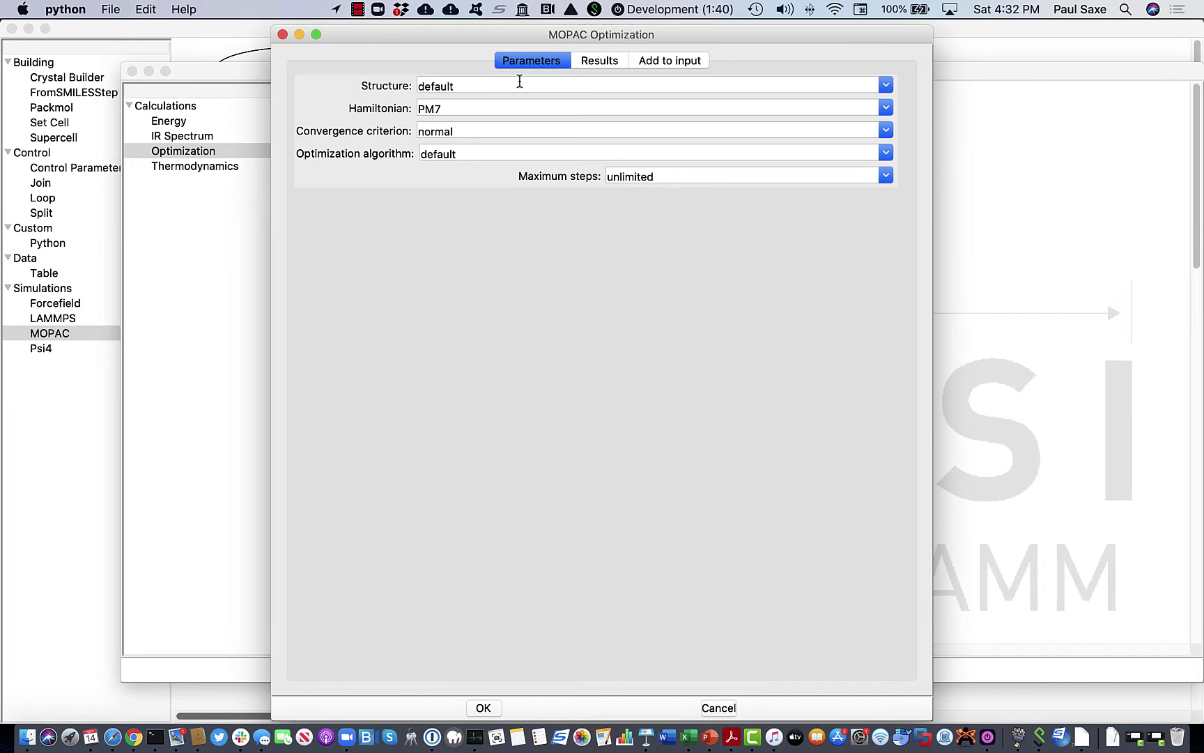
click(885, 109)
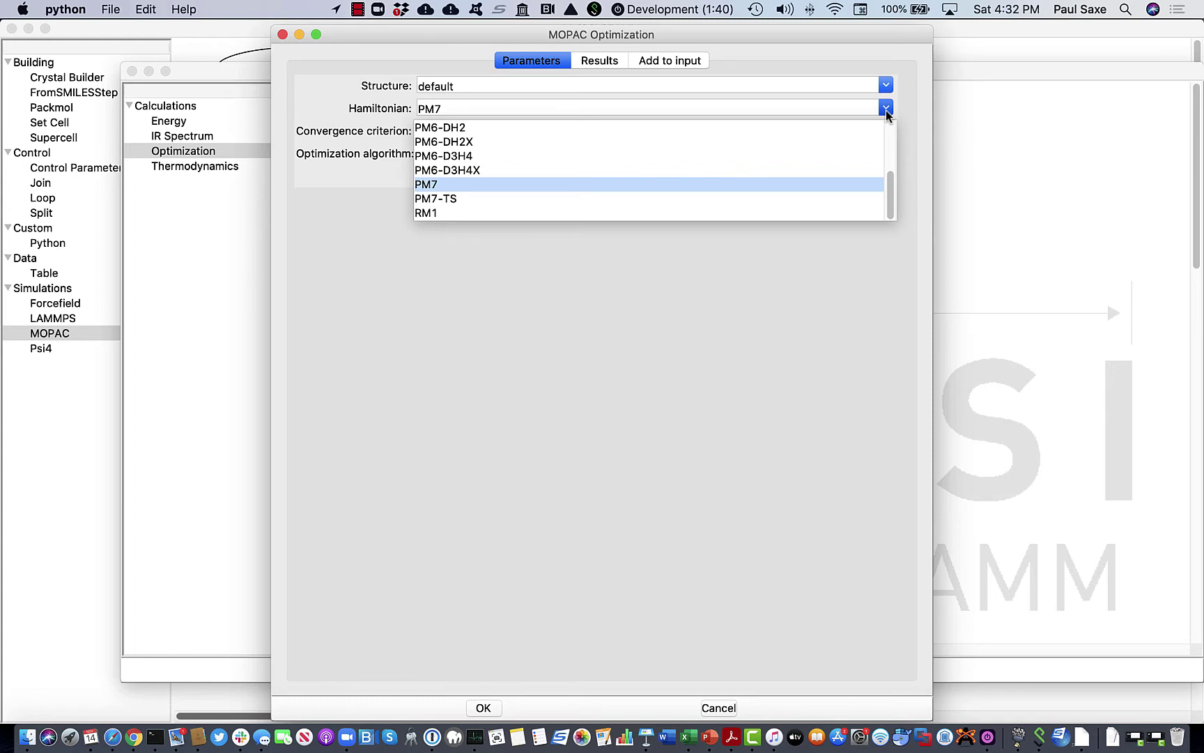
scroll(751, 163, up, 5)
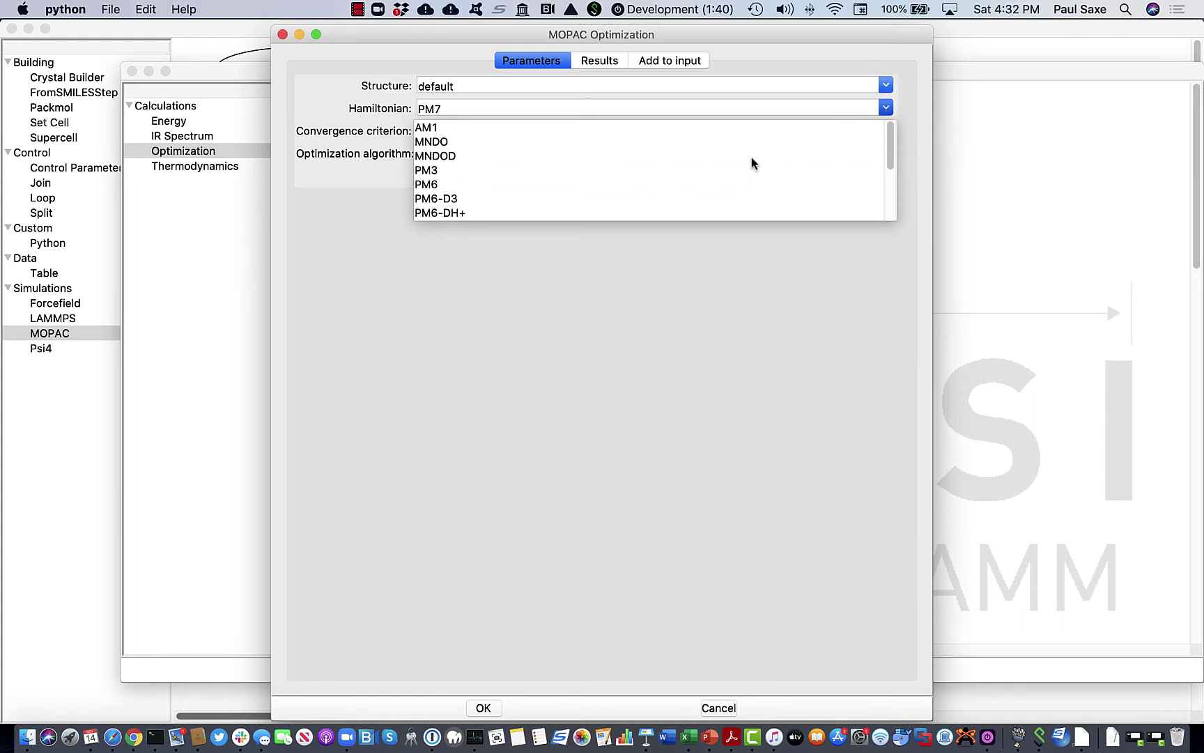
scroll(751, 163, down, 4)
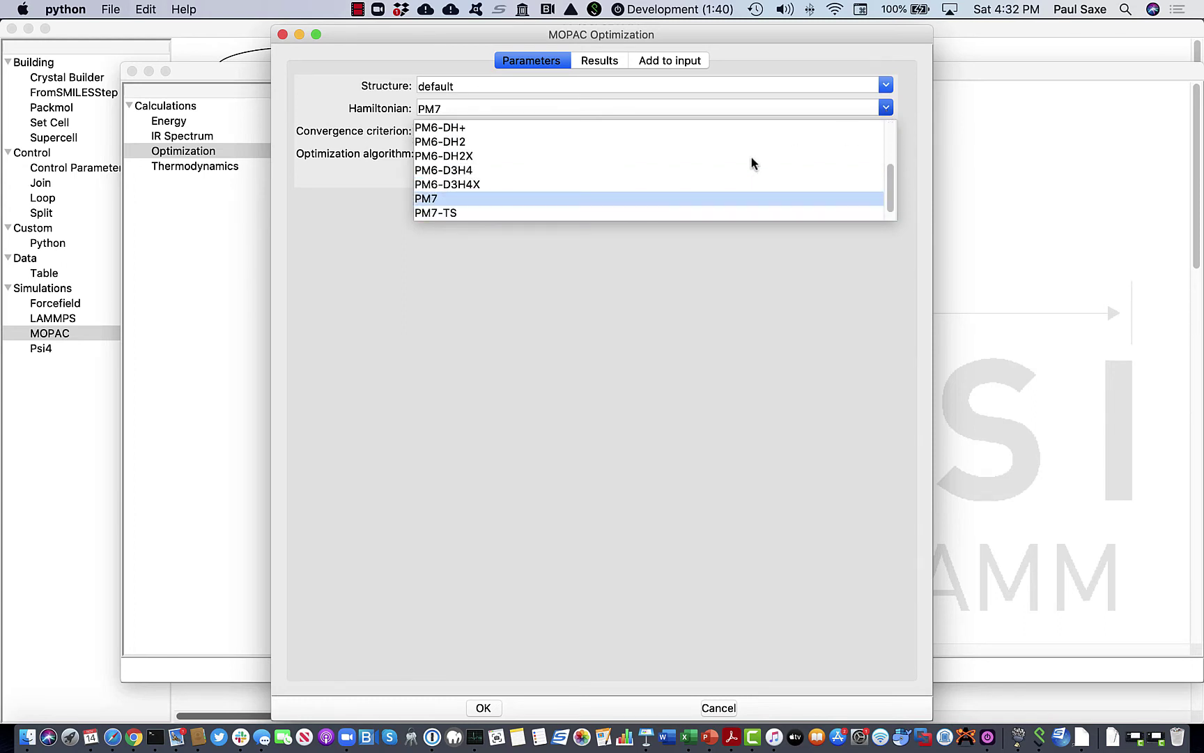
click(693, 342)
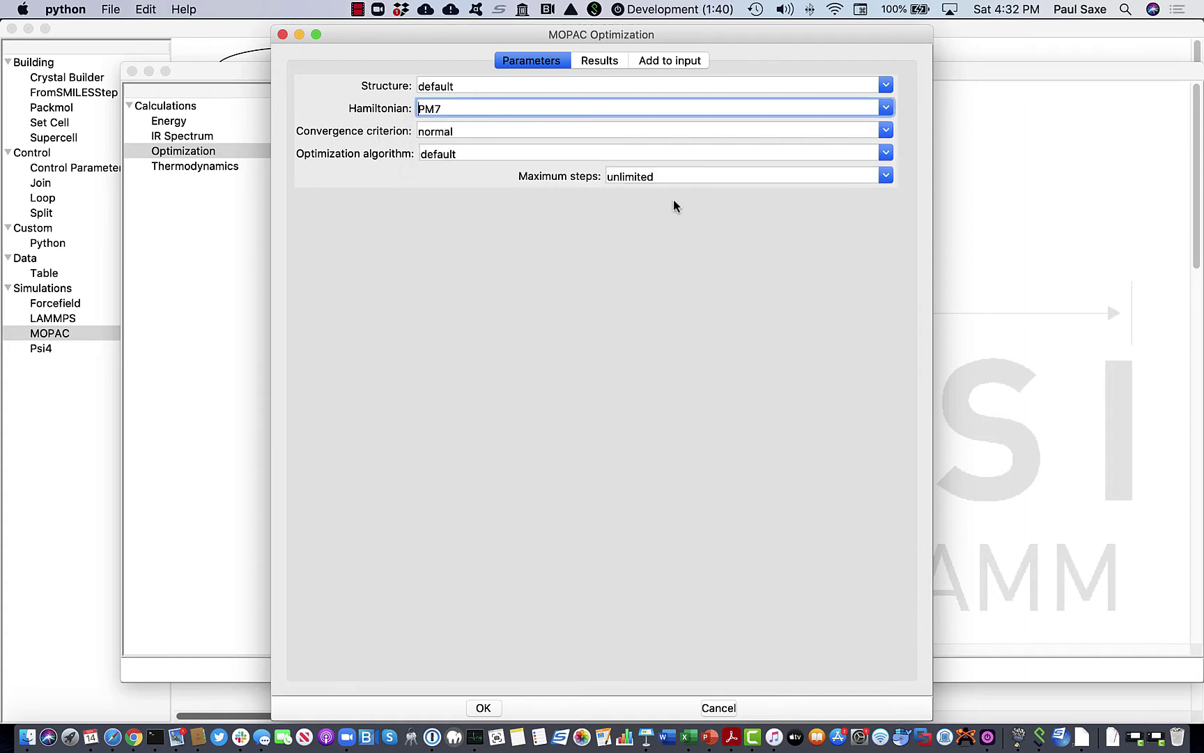
click(483, 708)
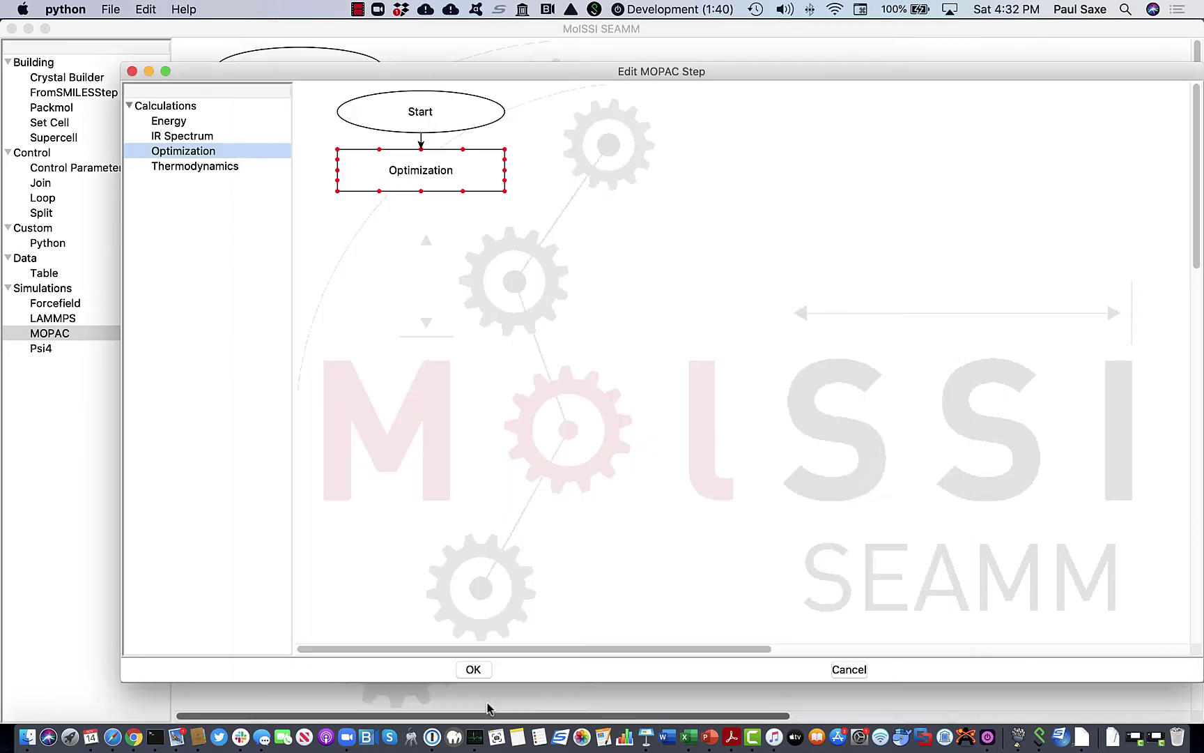
click(473, 669)
click(473, 675)
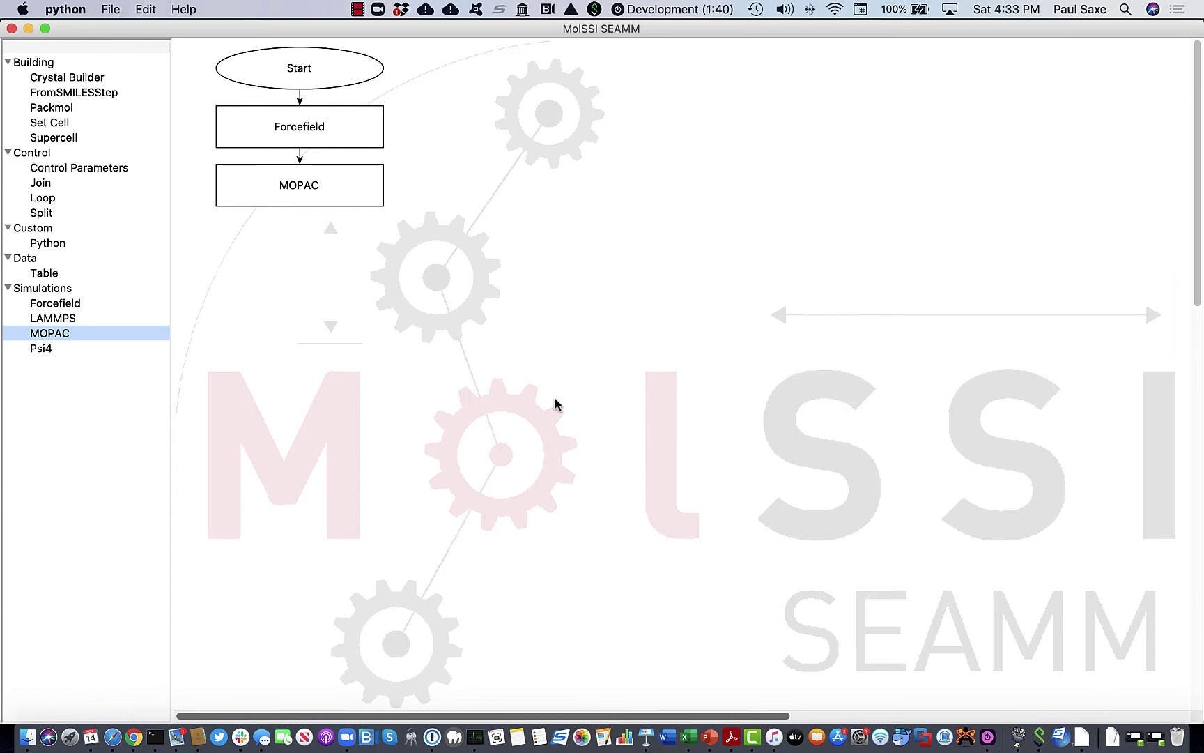
- Delete the Forcefield step from the main flowchart
click(283, 135)
right_click(304, 133)
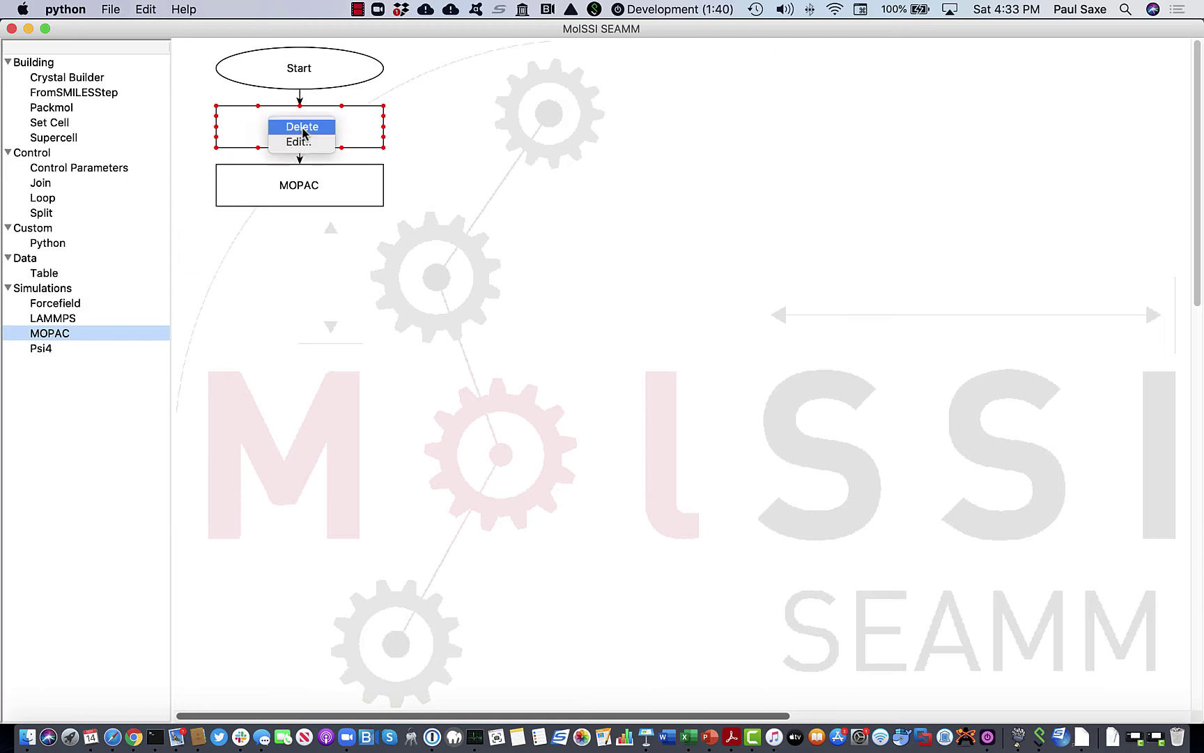
click(303, 127)
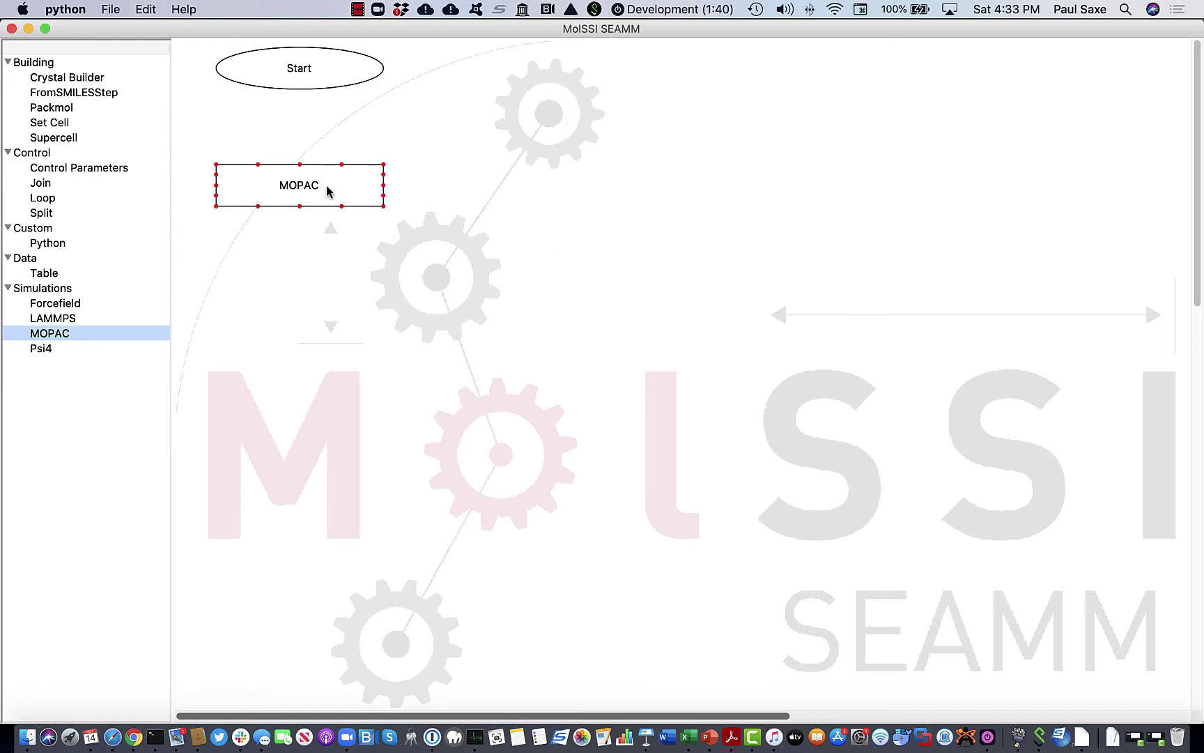
- Add a from SMILES step after Start with the SMILES string CCO and connect it to the MOPAC step
click(66, 93)
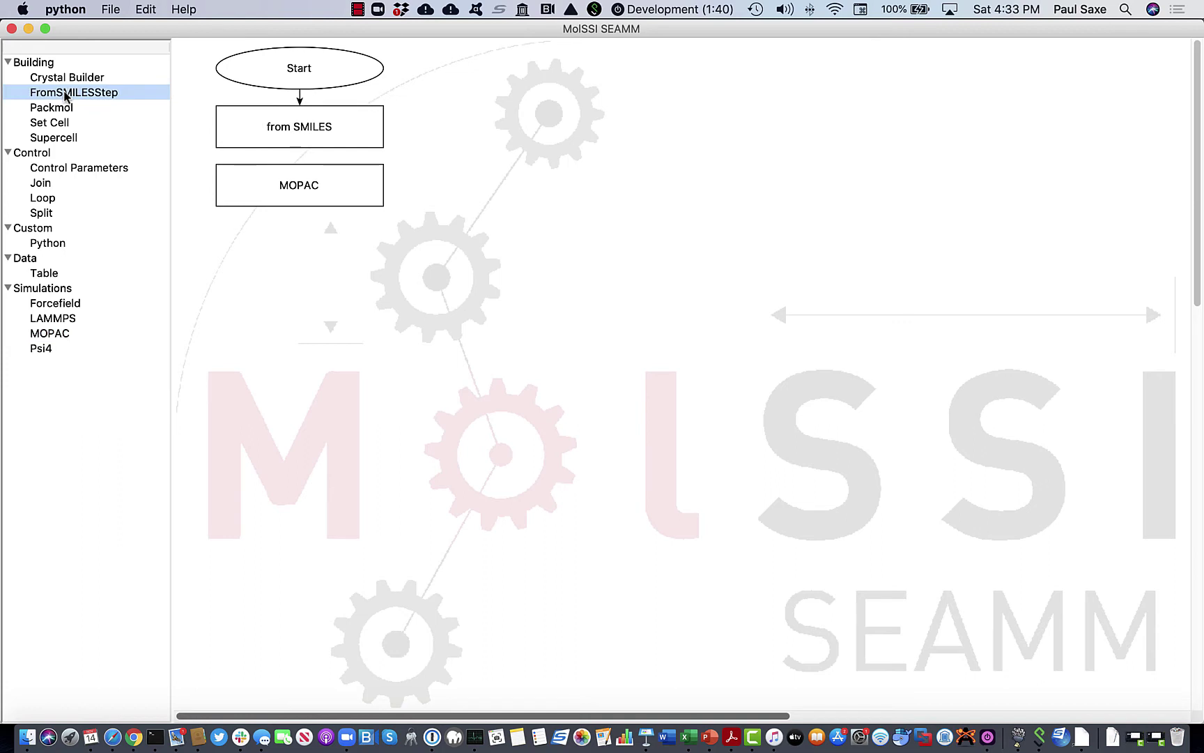
double_click(311, 131)
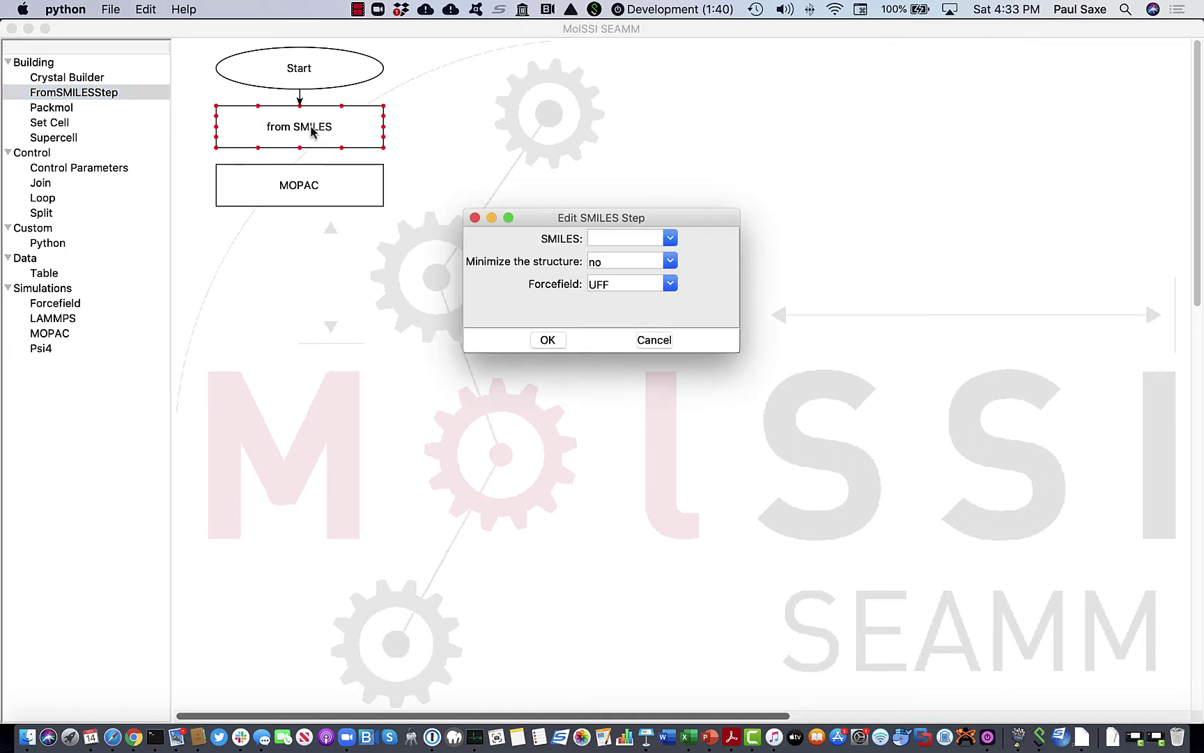
click(624, 237)
text(CCO)
click(548, 340)
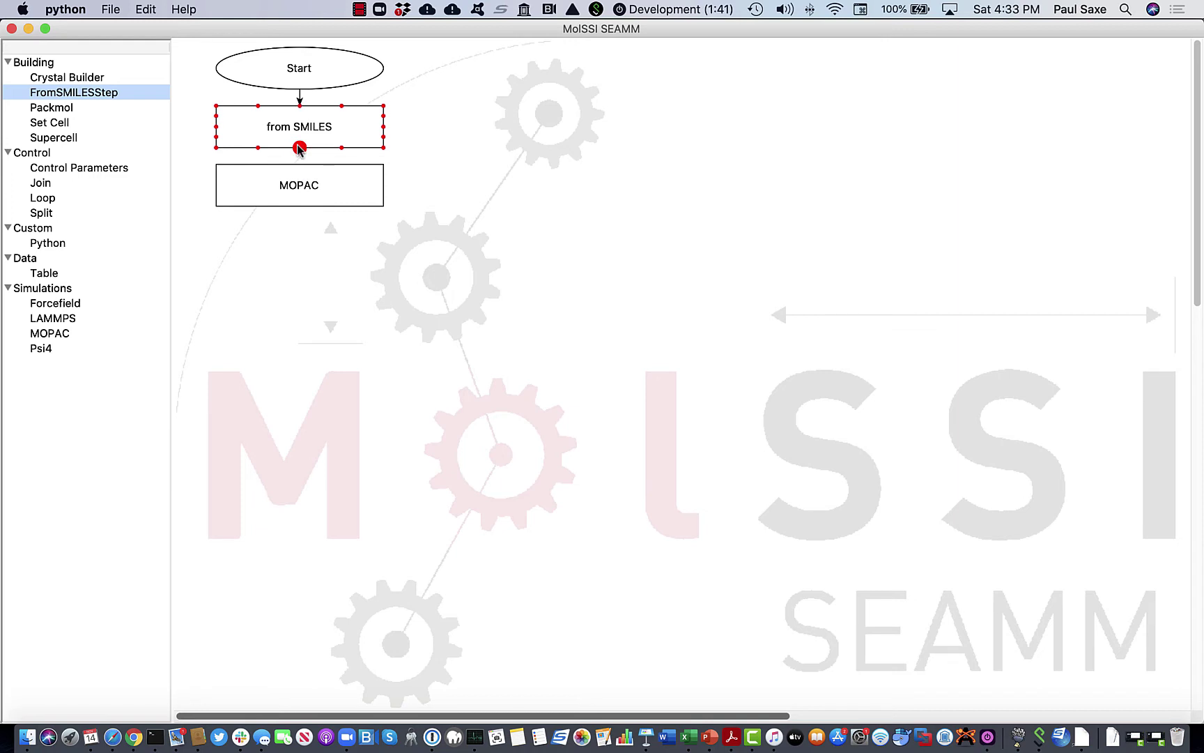
drag(298, 145, 300, 168)
- Move the MOPAC and from SMILES boxes out of line, and realign the flowchart with Clean layout
drag(336, 191, 574, 272)
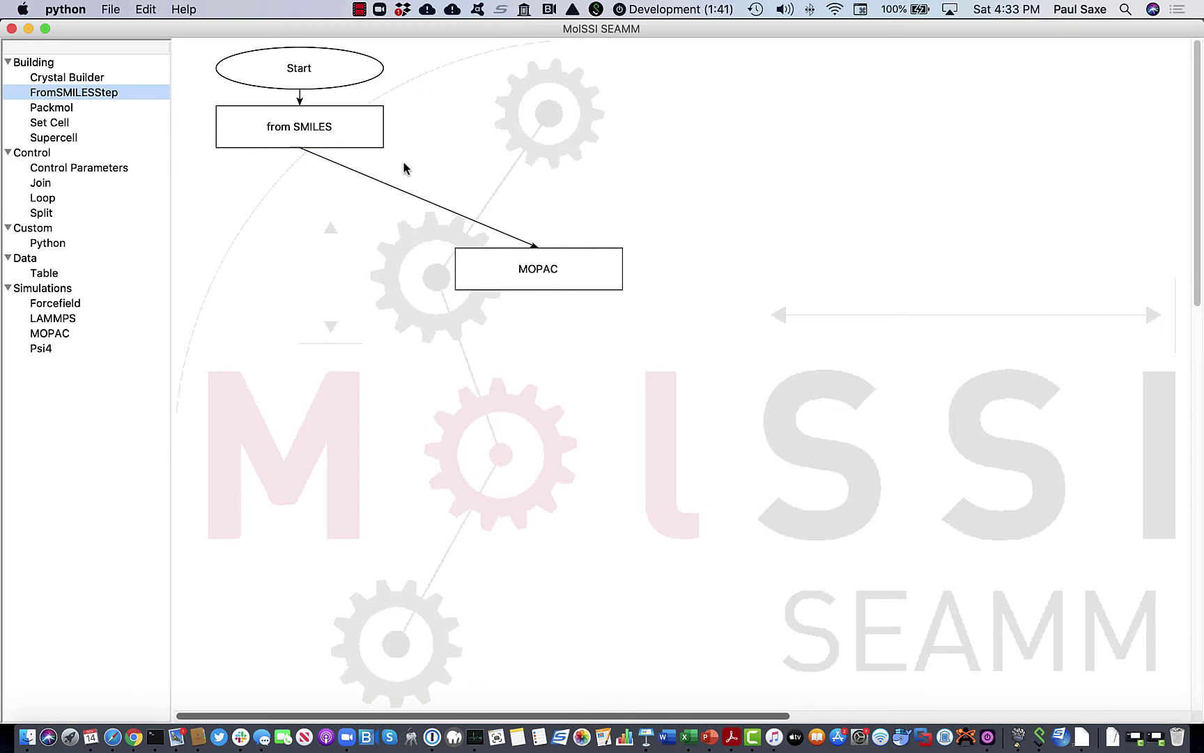
drag(342, 124, 671, 146)
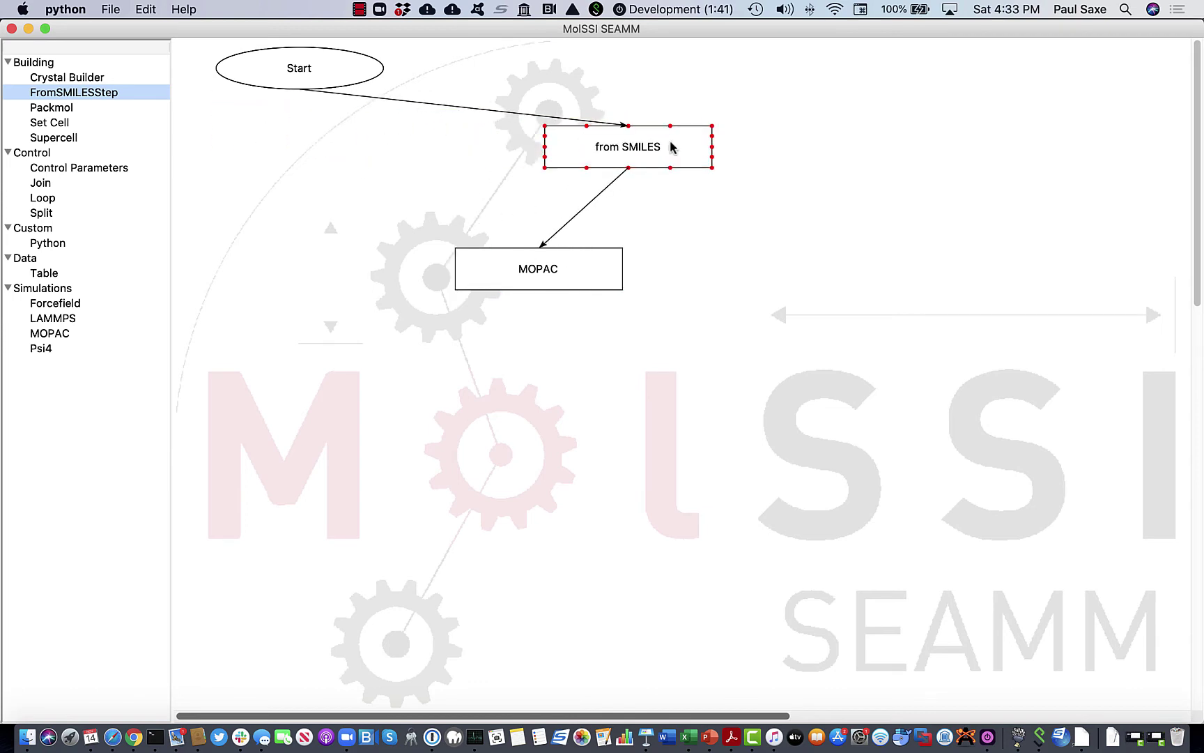
click(146, 10)
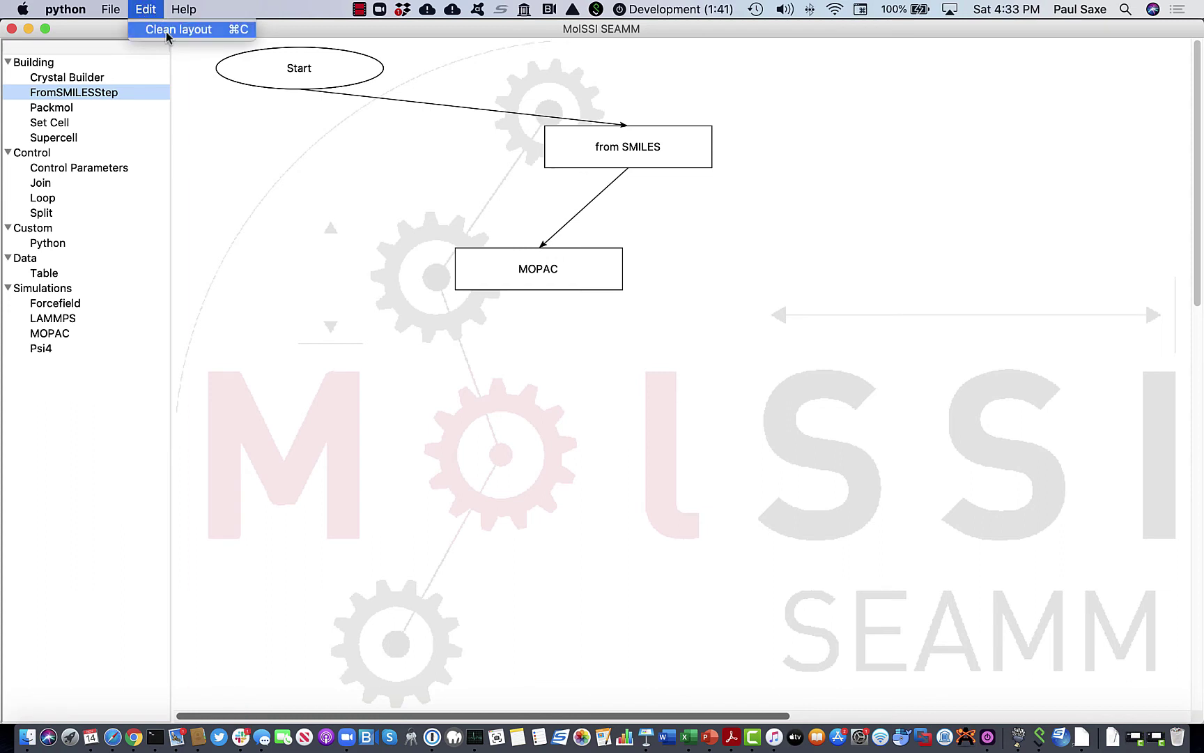
click(168, 29)
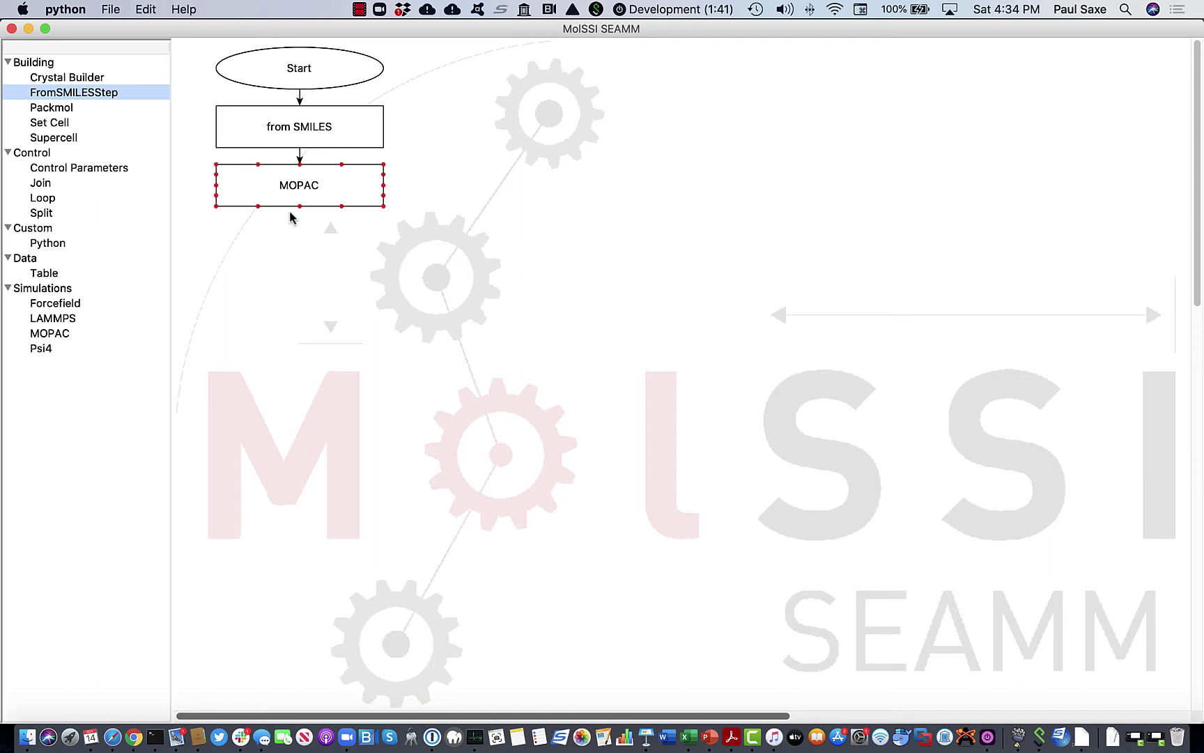
- Run the flowchart to set up a job submission and choose localhost as the dashboard
click(109, 10)
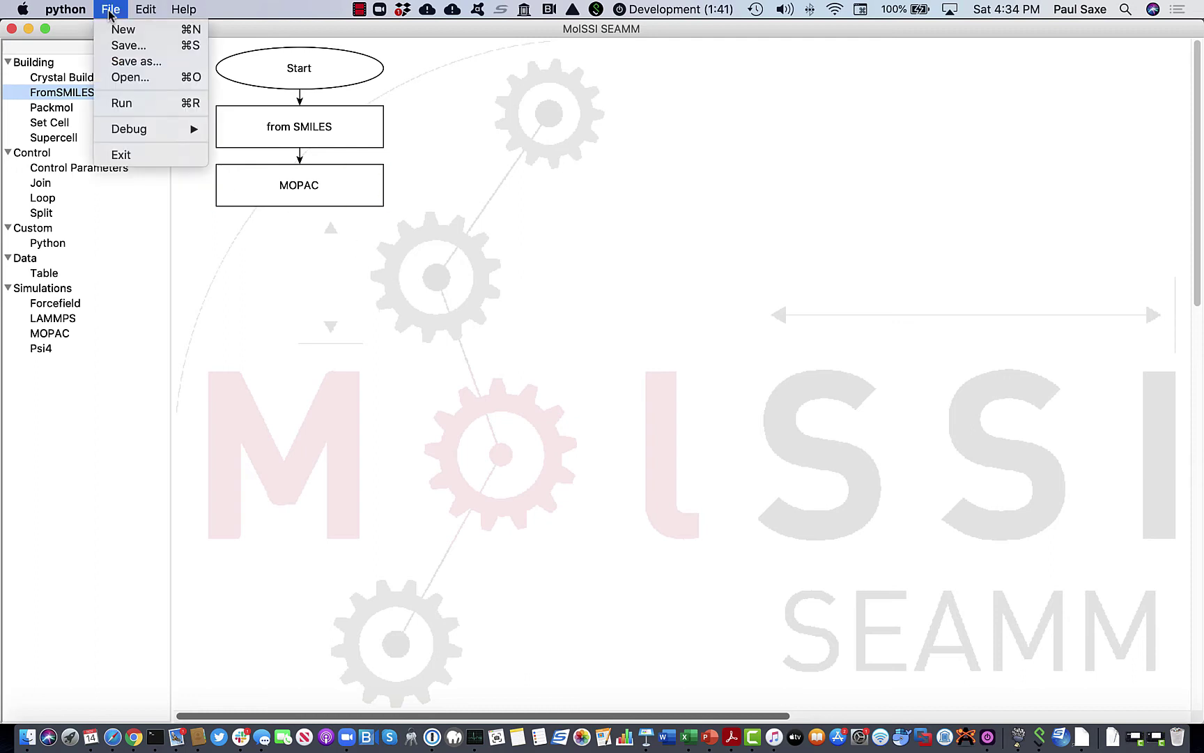
click(137, 108)
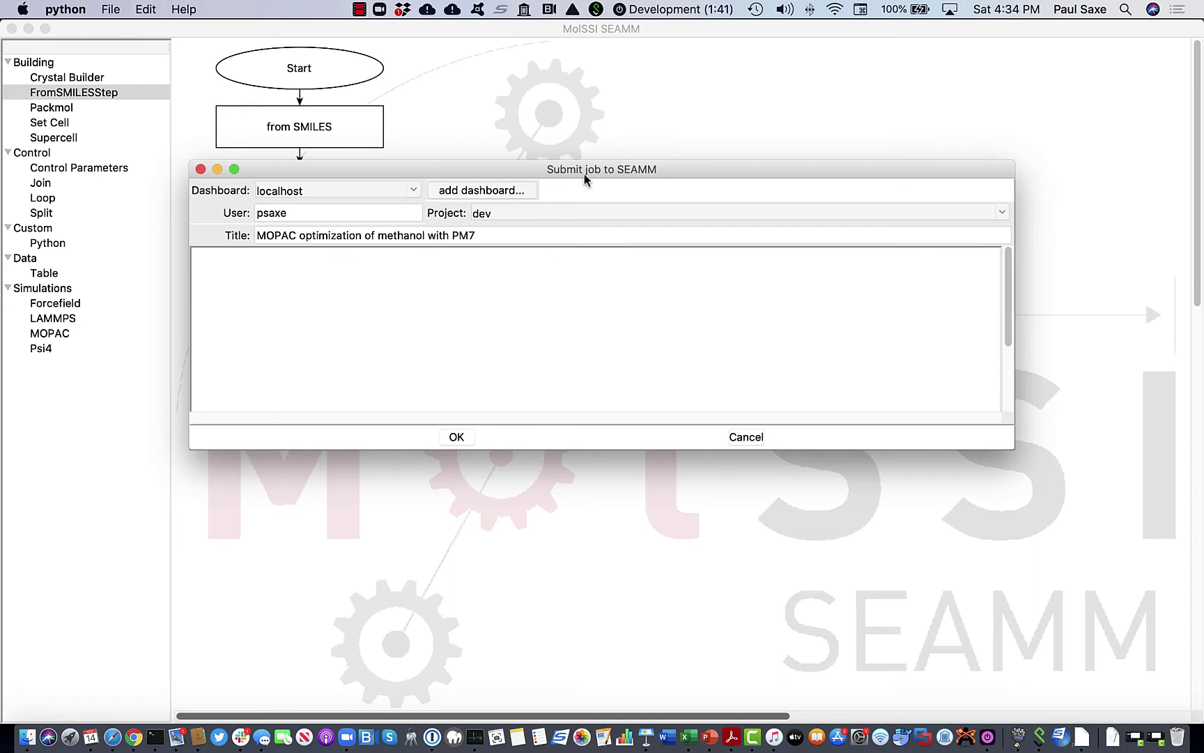
click(414, 191)
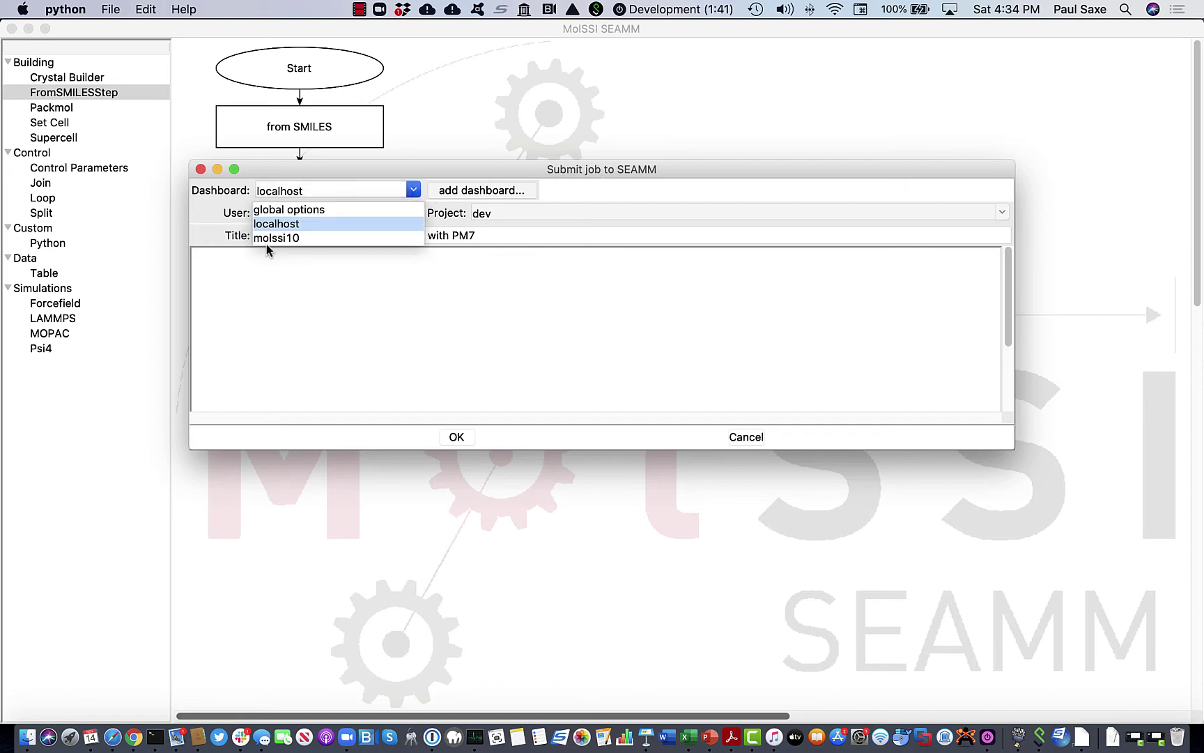
click(277, 225)
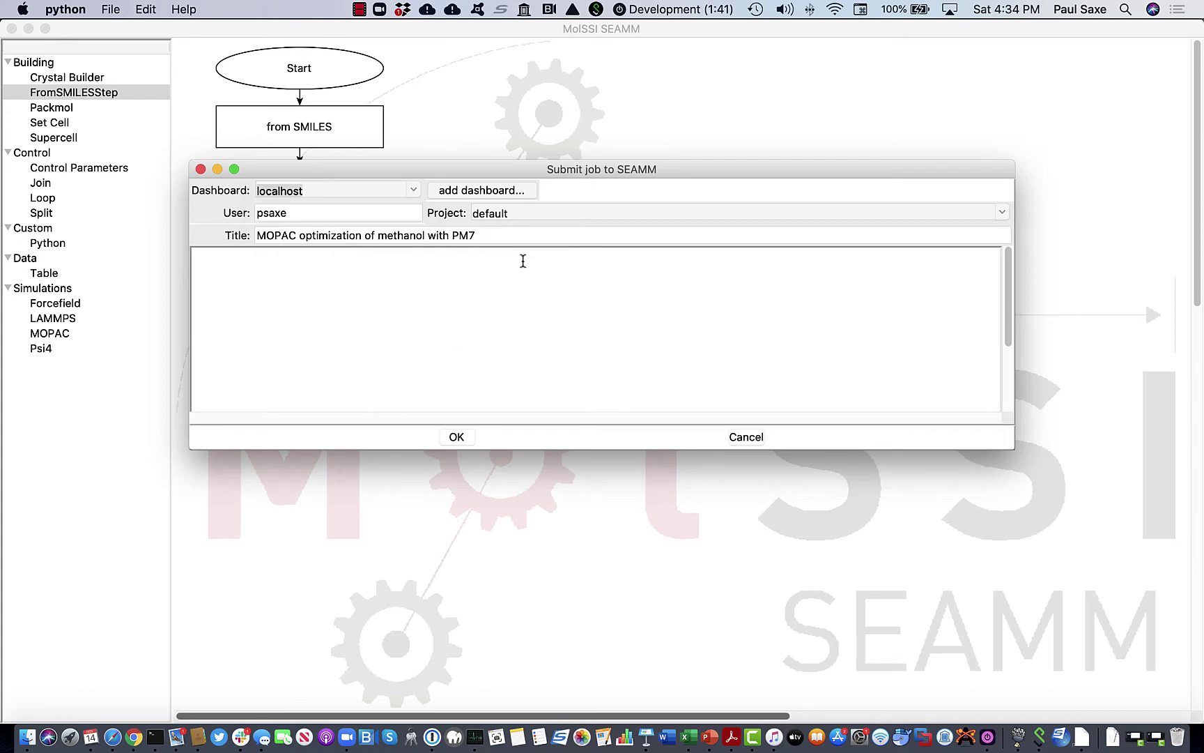
- Set the job's project to dev and submit the MOPAC optimization of methanol with PM7 job
click(1001, 211)
click(477, 247)
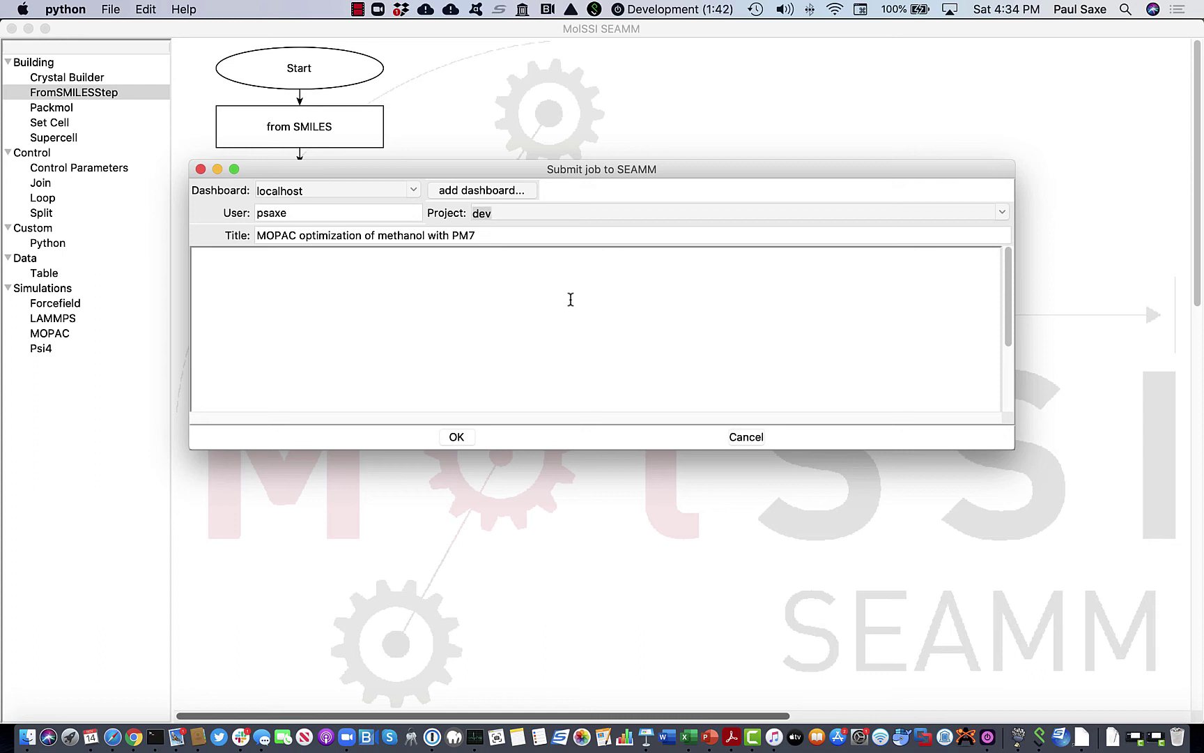
click(457, 437)
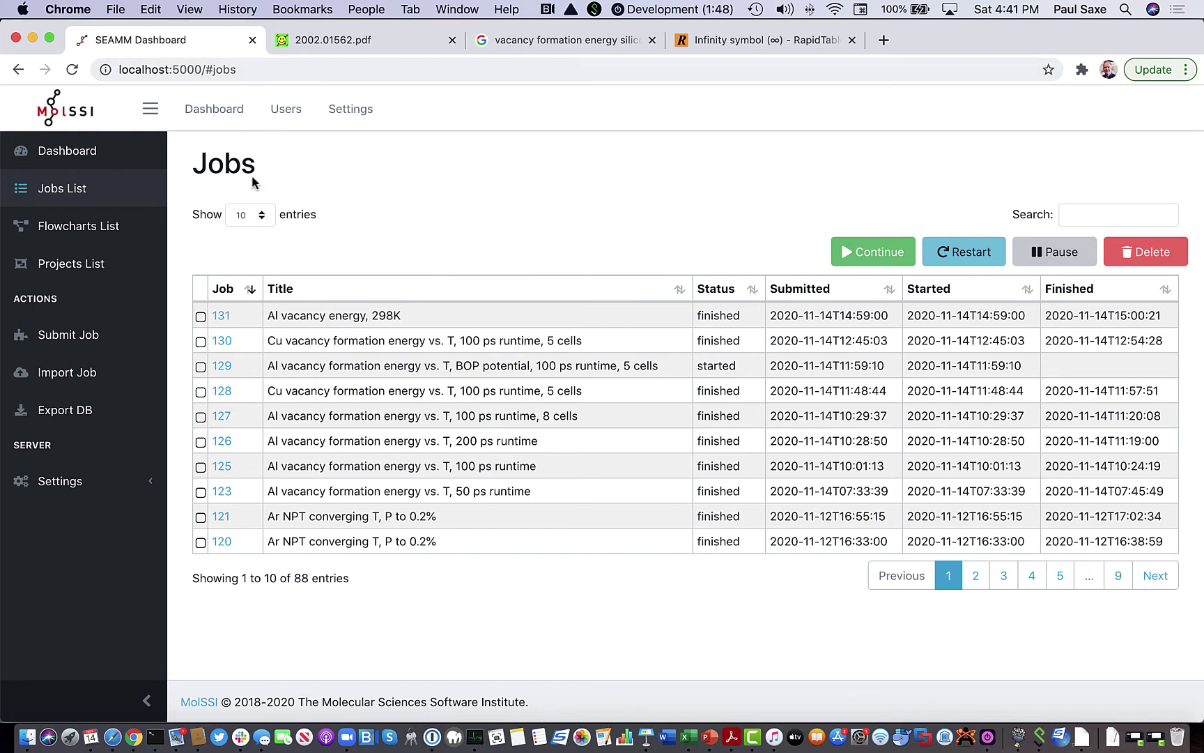
- In the SEAMM Dashboard in Chrome, open the MOPAC optimization of methanol with PM7 job and inspect final_structure.mmcif from another angle
click(66, 193)
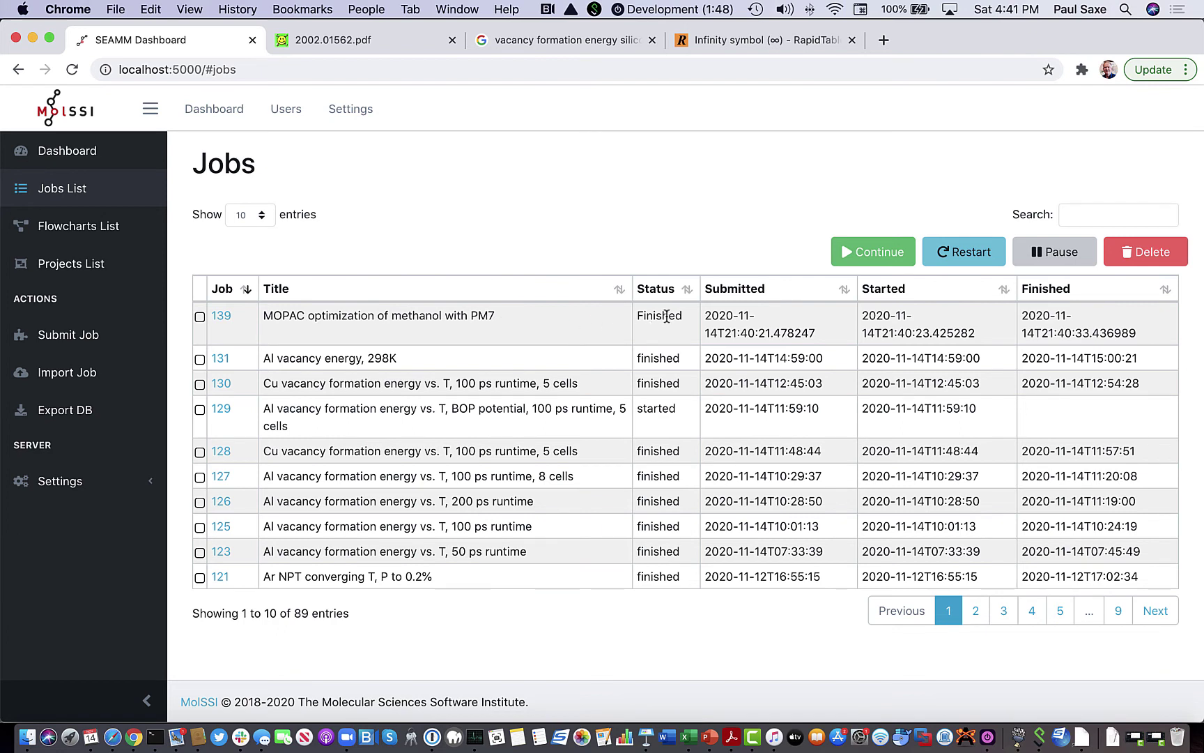
click(221, 318)
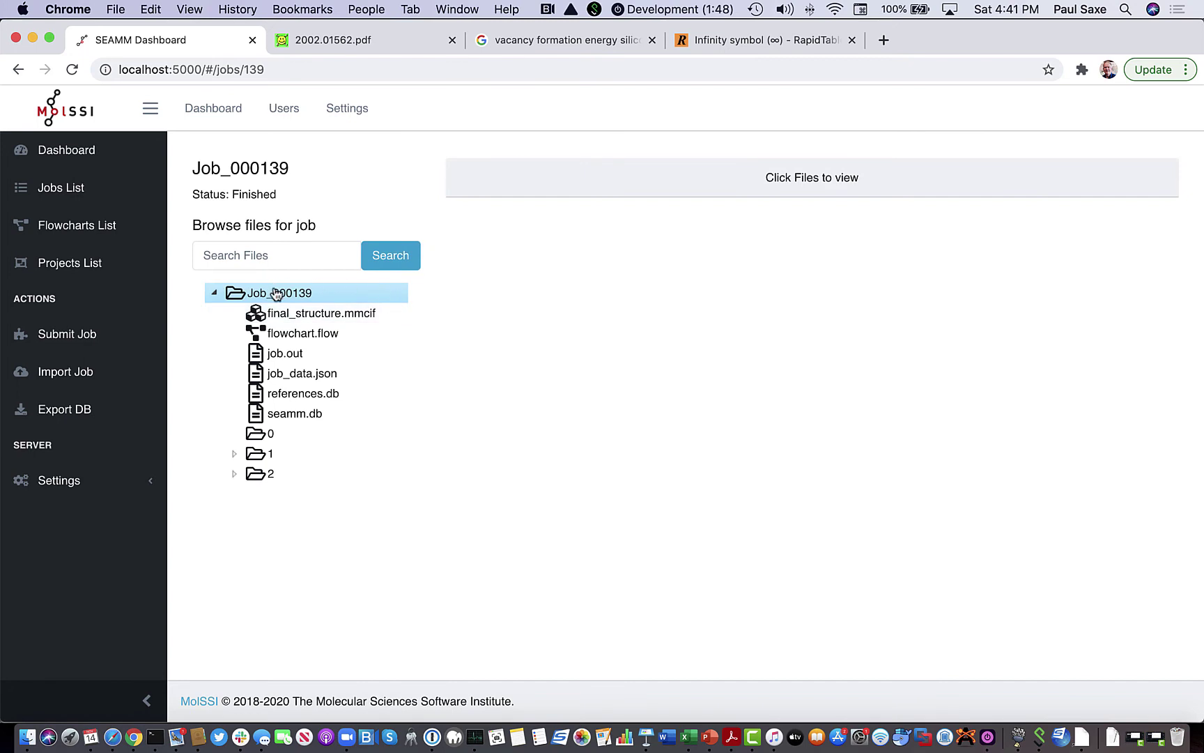
click(302, 316)
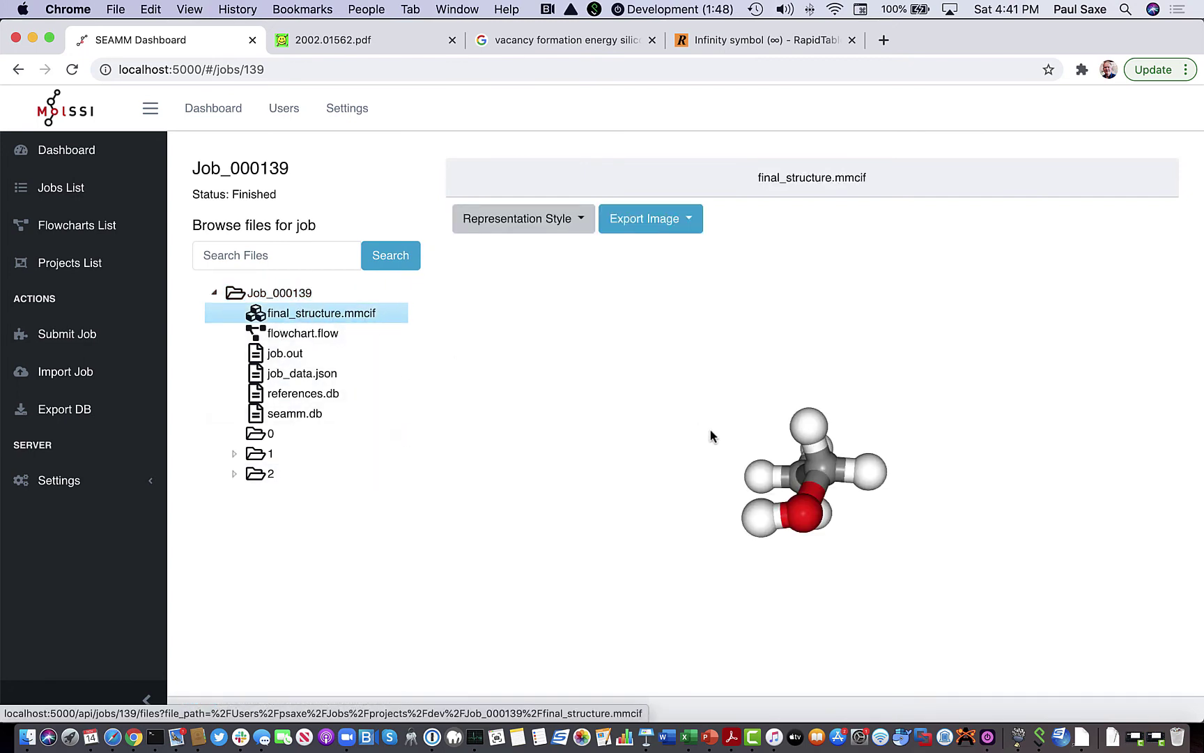
drag(711, 436, 738, 514)
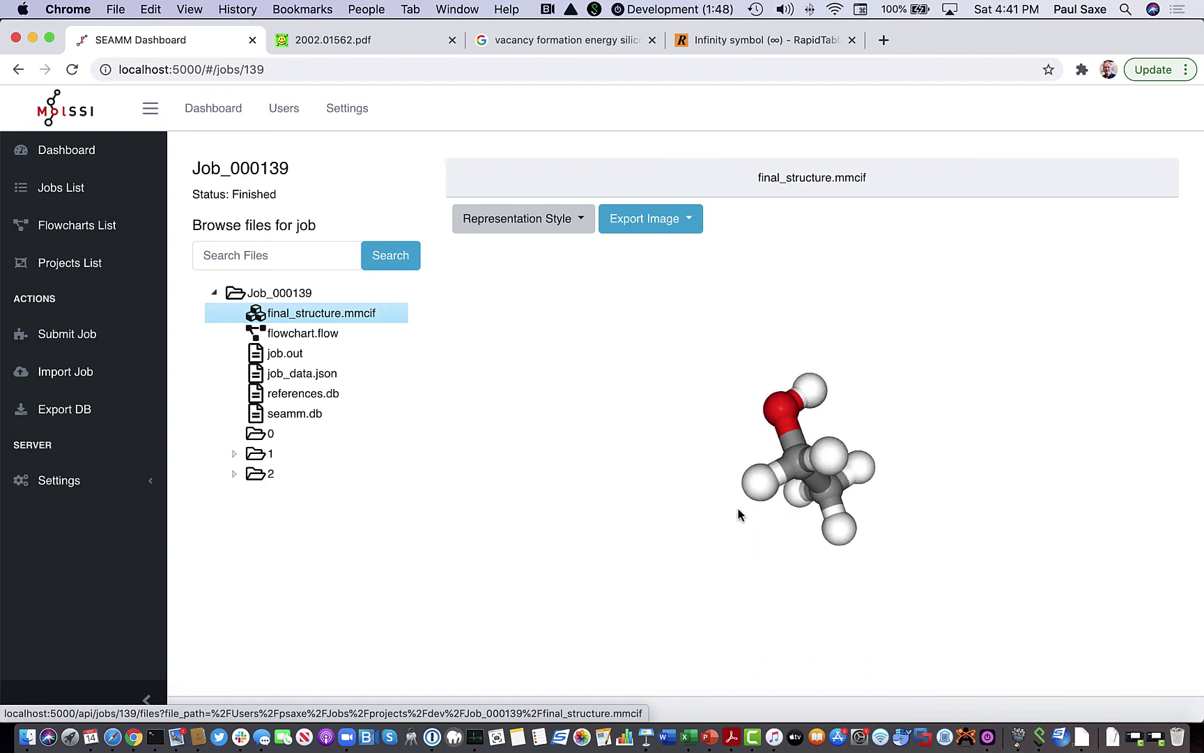
- Read the job's job.out file from the flowchart description through the optimization results, references and run times
click(284, 354)
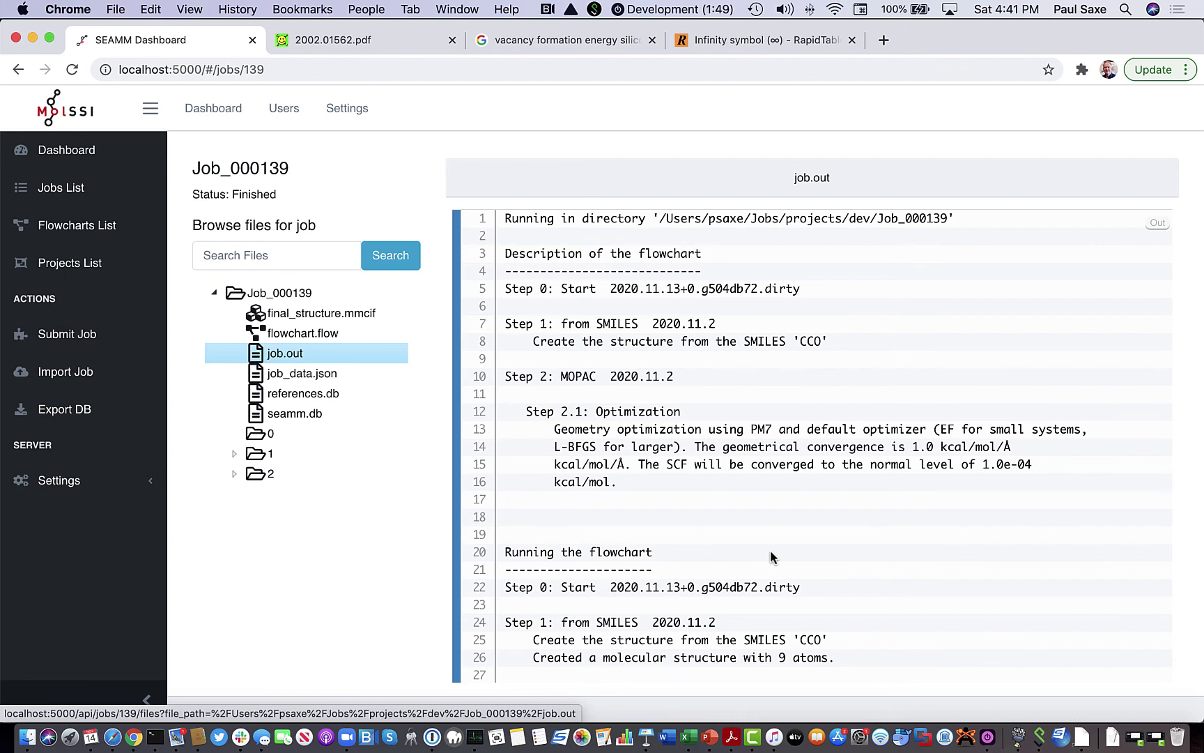
scroll(815, 641, down, 5)
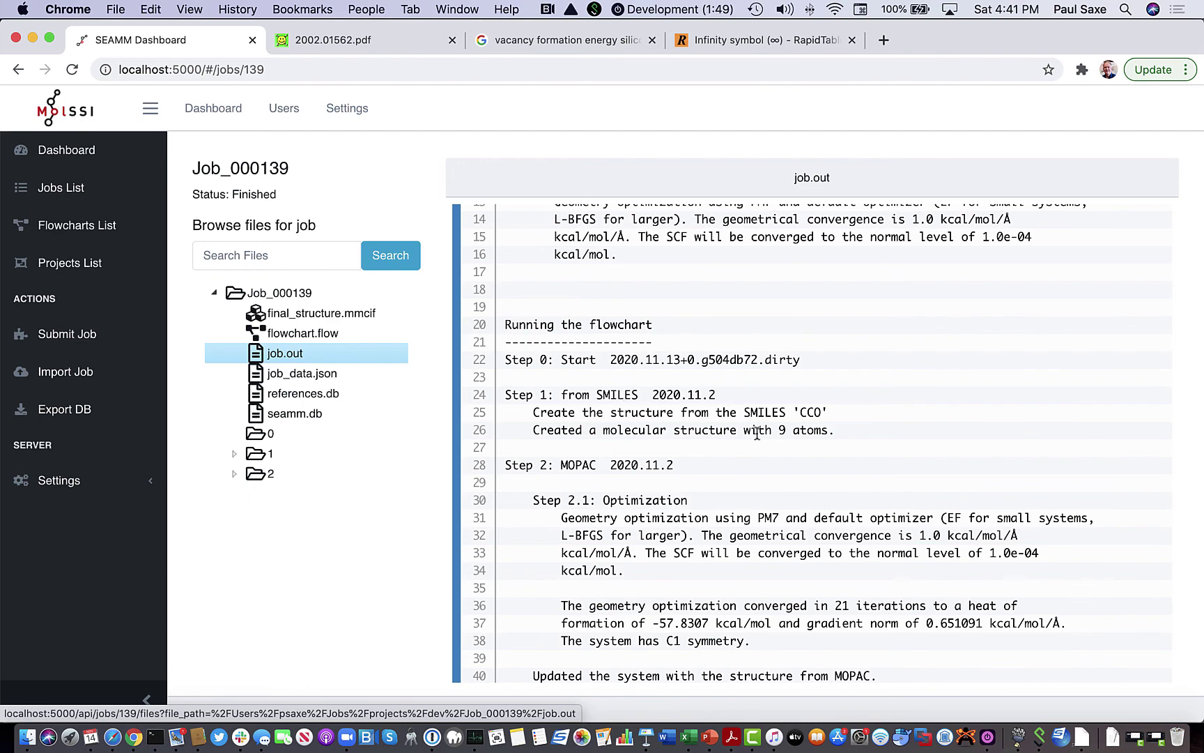
scroll(876, 436, down, 6)
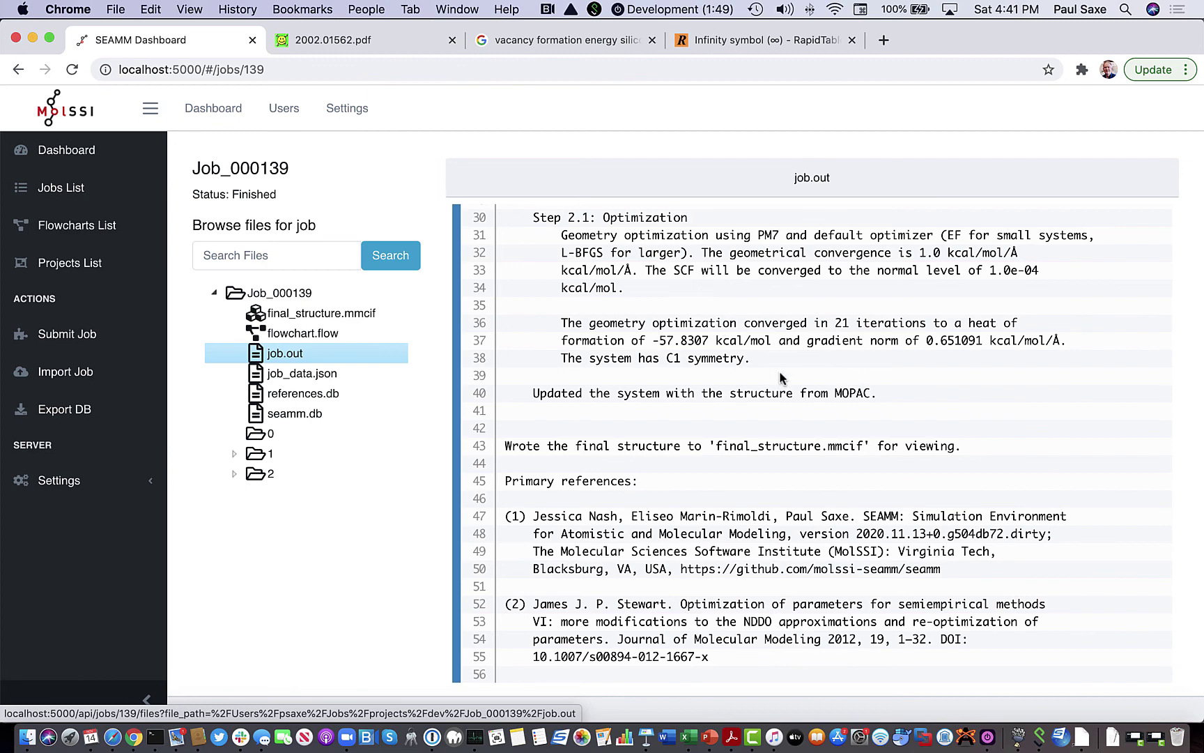
scroll(810, 429, down, 3)
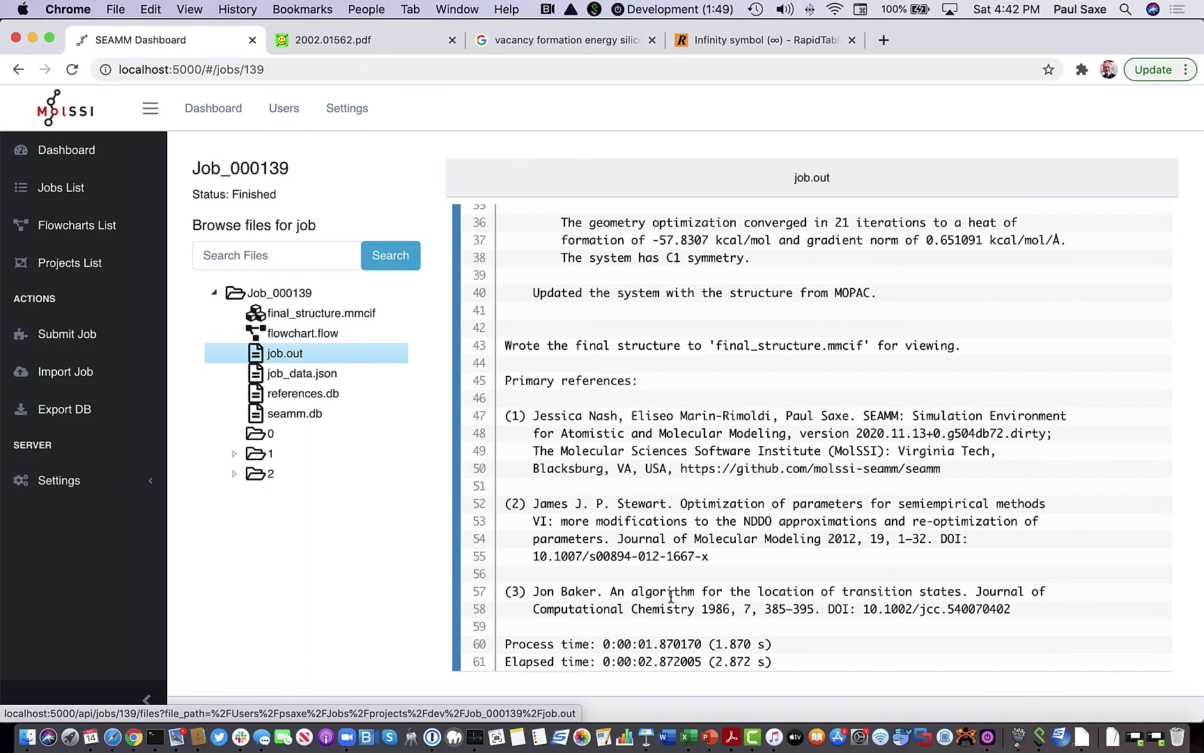
scroll(670, 598, down, 1)
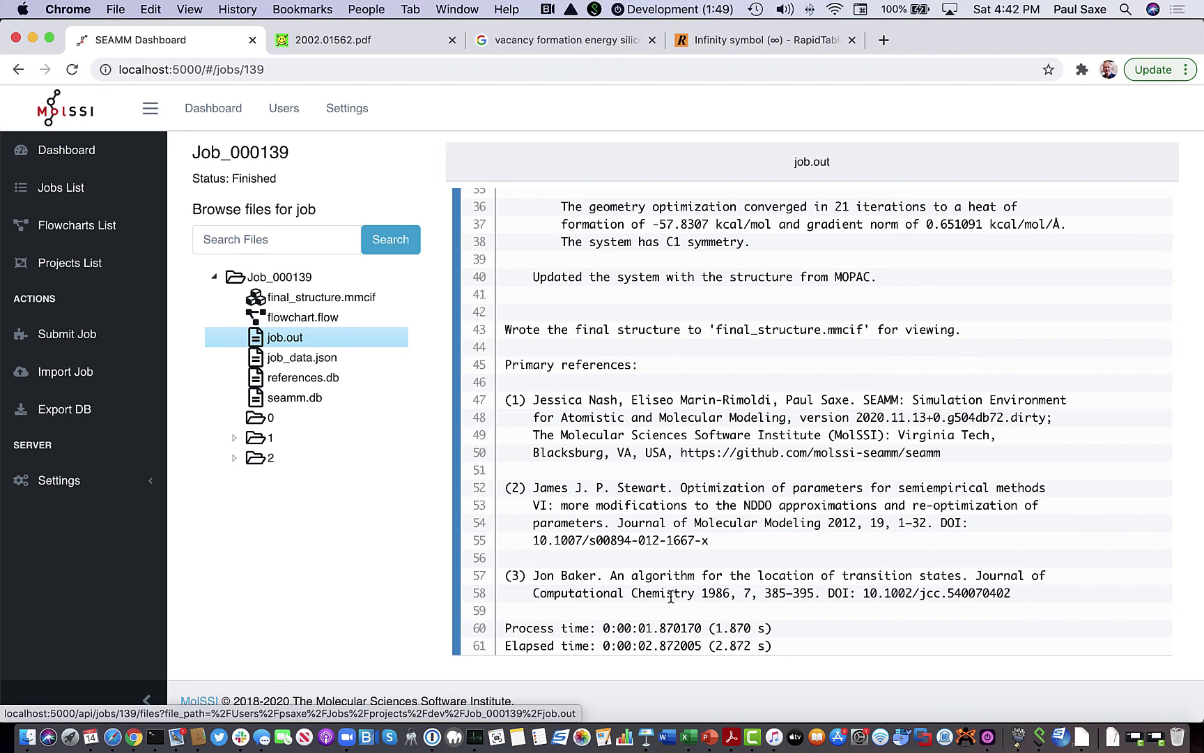
- Expand folder 2 of the job, highlight the matching Step 2: MOPAC line in job.out, and view the mopac.dat input file
click(234, 459)
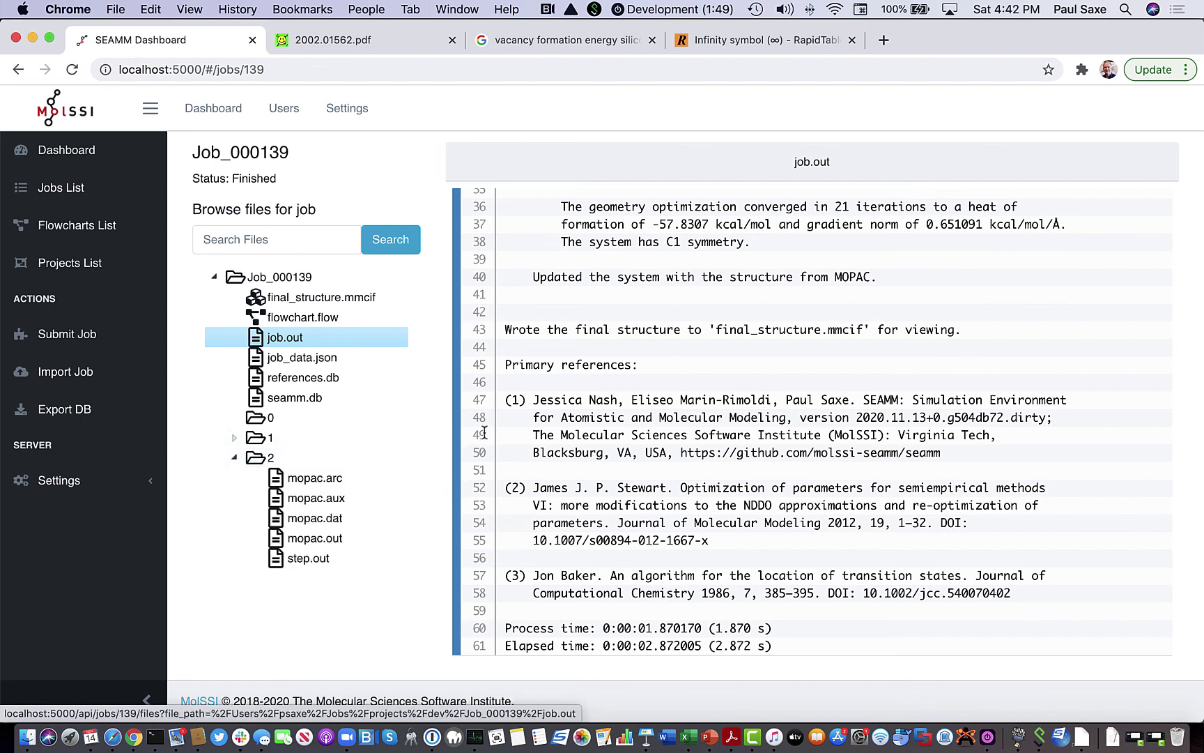
scroll(620, 429, up, 5)
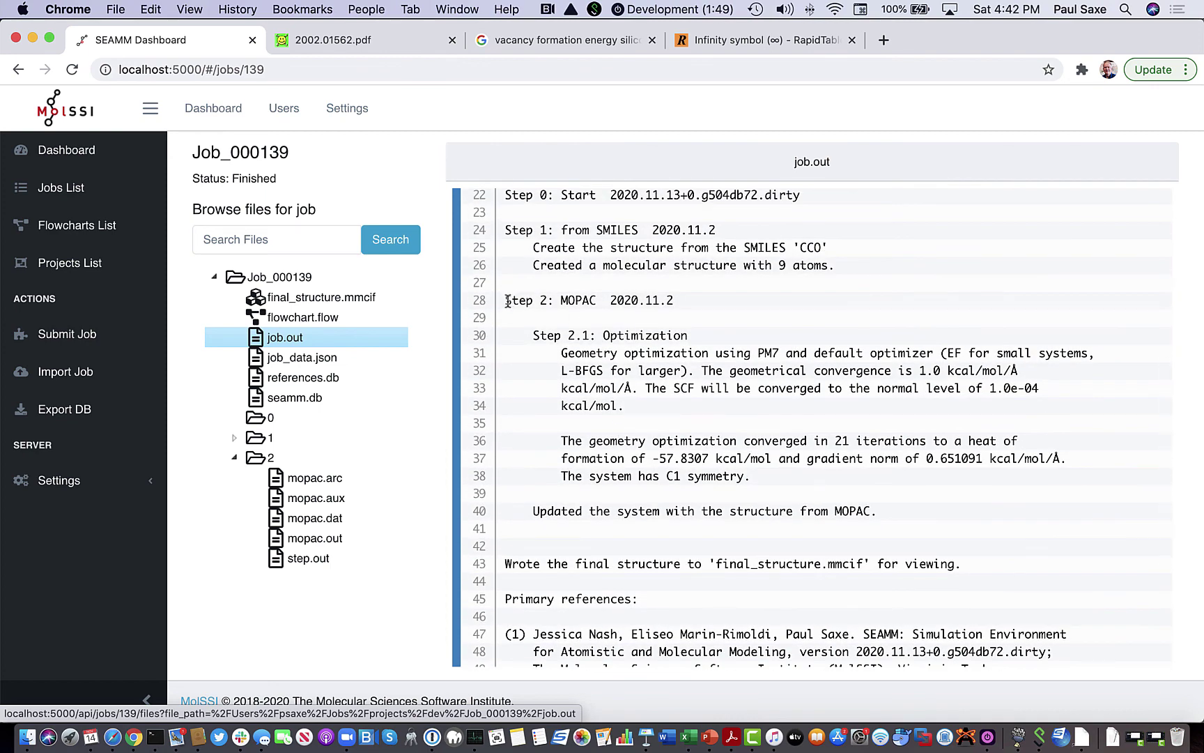
drag(506, 300, 687, 312)
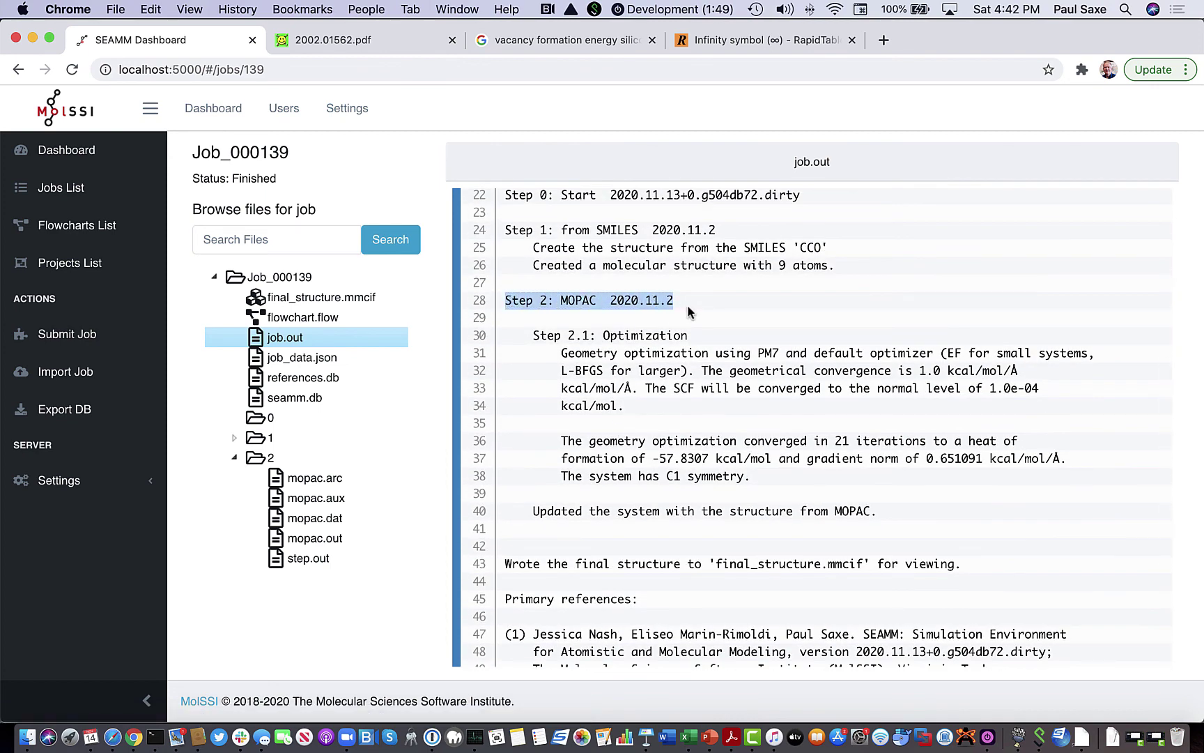
click(315, 524)
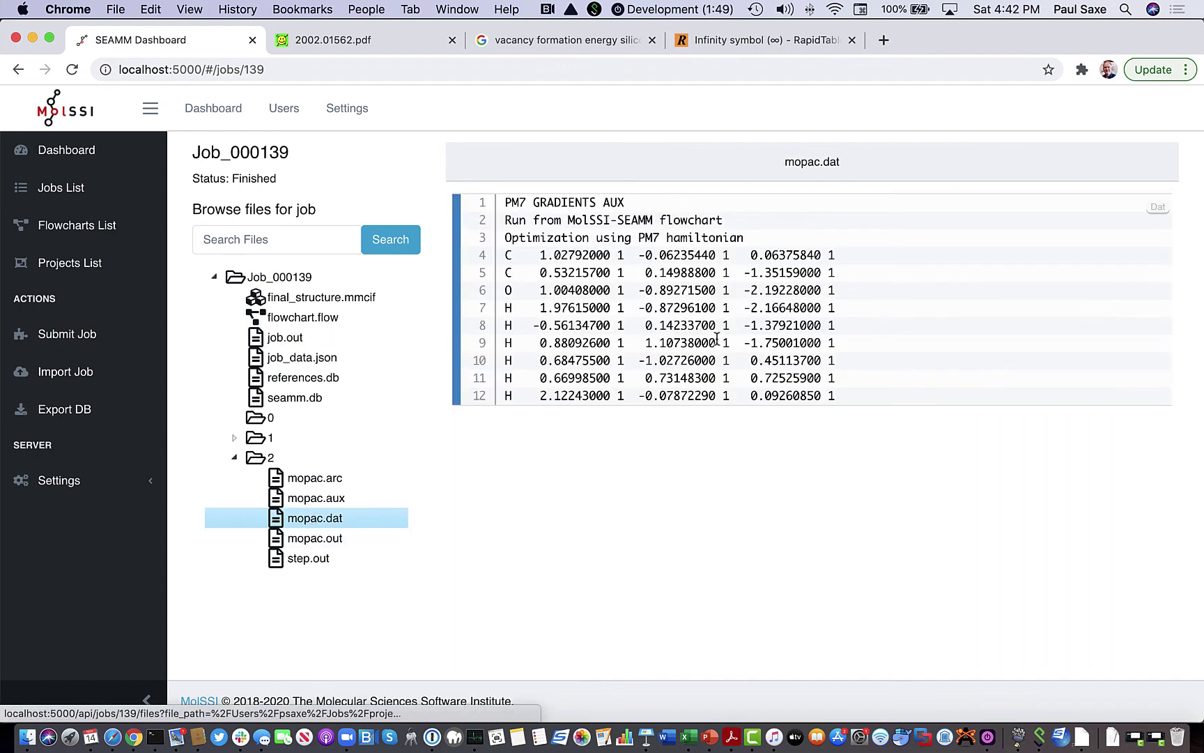
- Examine the mopac.out file in folder 2, covering the PM7 calculation settings, atom coordinates and geometry optimization cycles
click(301, 540)
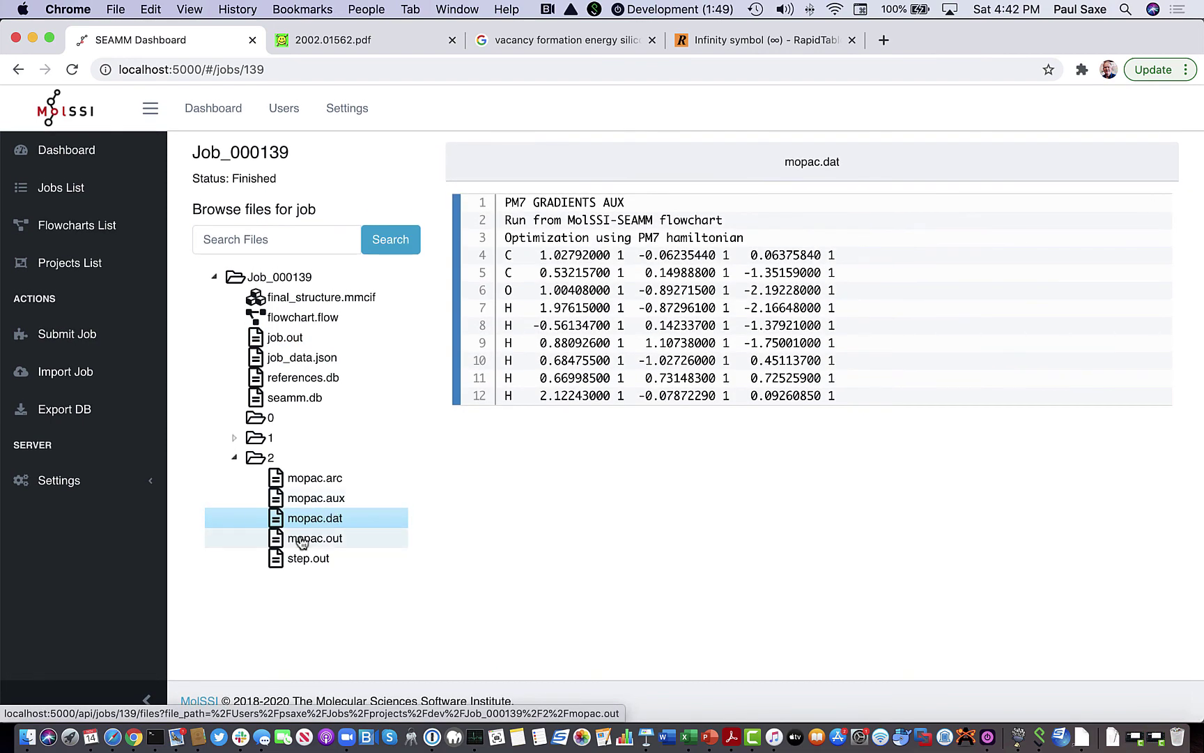
scroll(743, 503, down, 10)
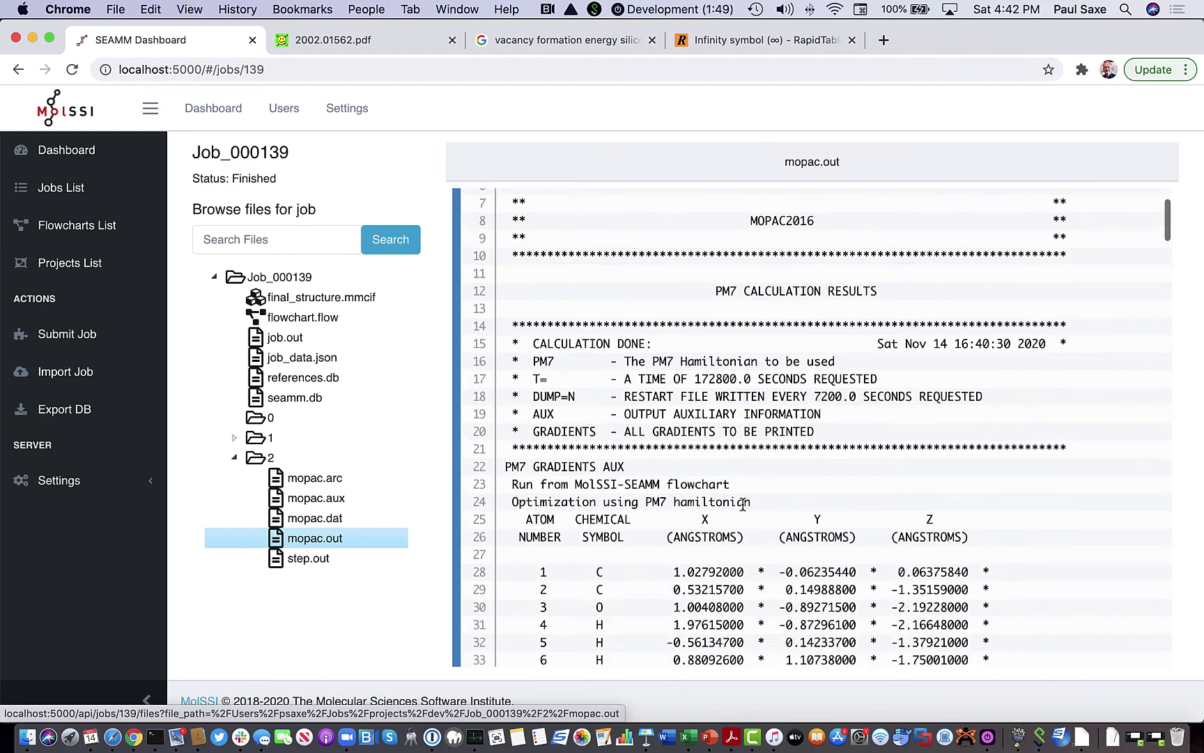
scroll(743, 503, down, 5)
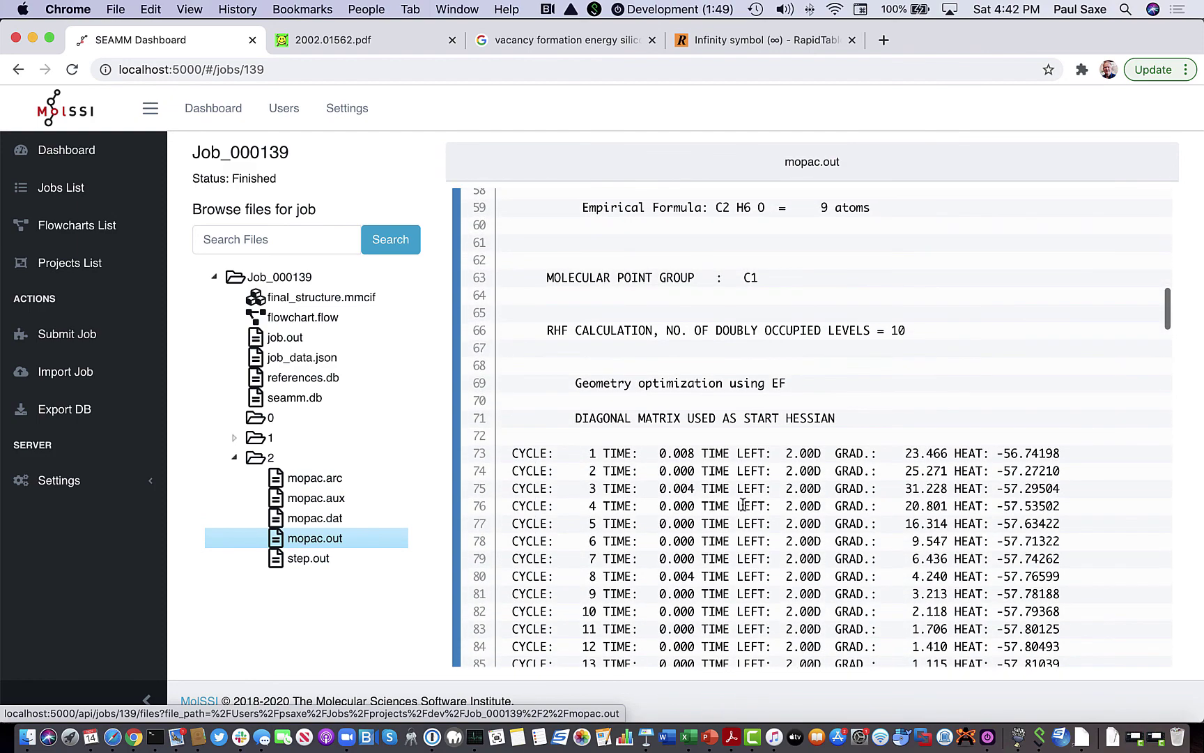